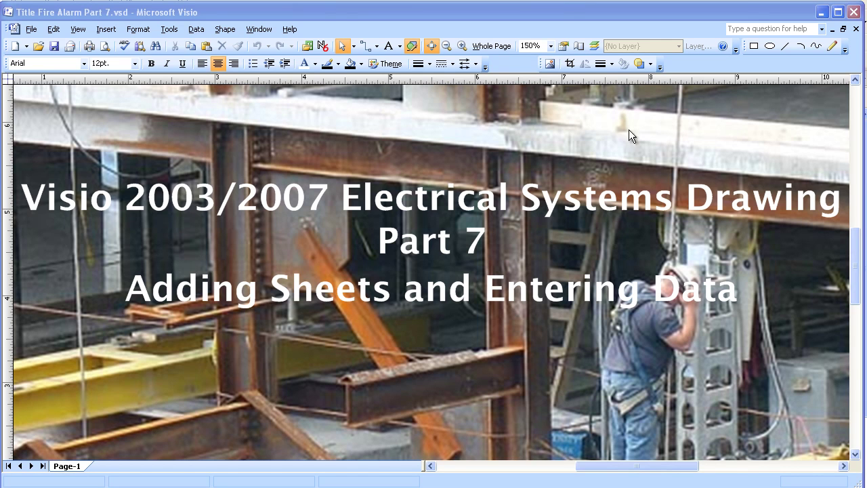
Step: Close the title drawing and insert a new foreground page with the default settings into the fire alarm drawing
{"action": "left_click", "coordinate": [856, 29]}
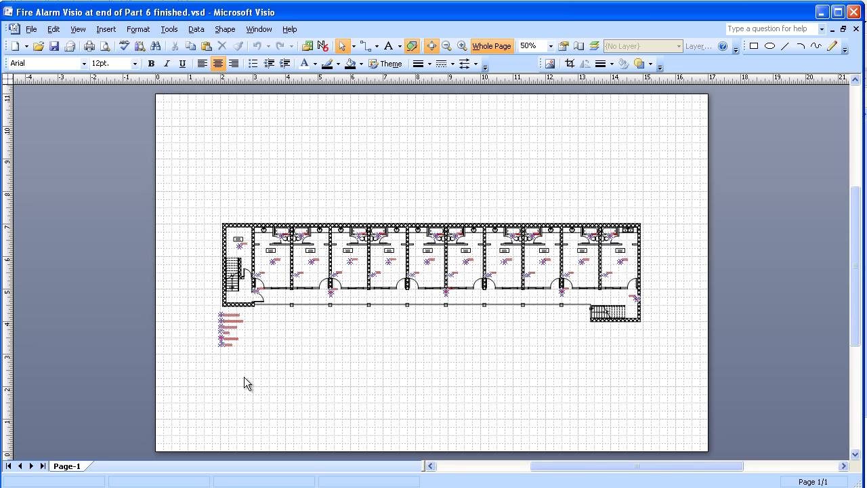
{"action": "right_click", "coordinate": [73, 469]}
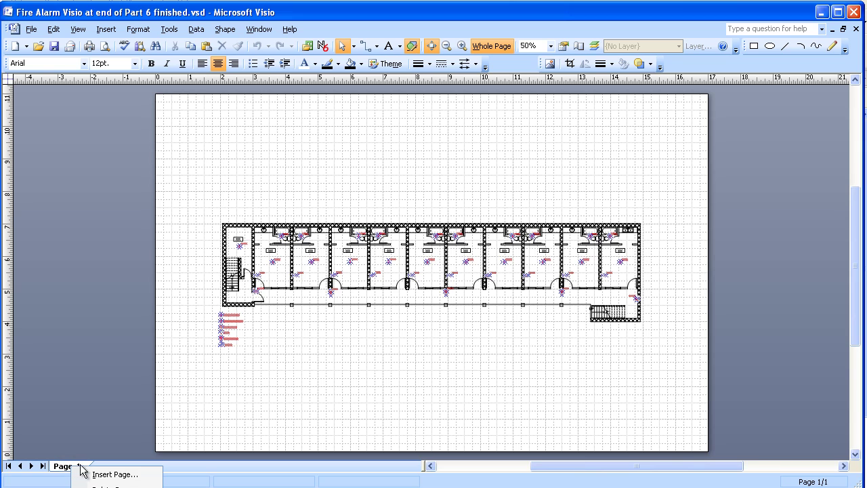
{"action": "left_click", "coordinate": [116, 476]}
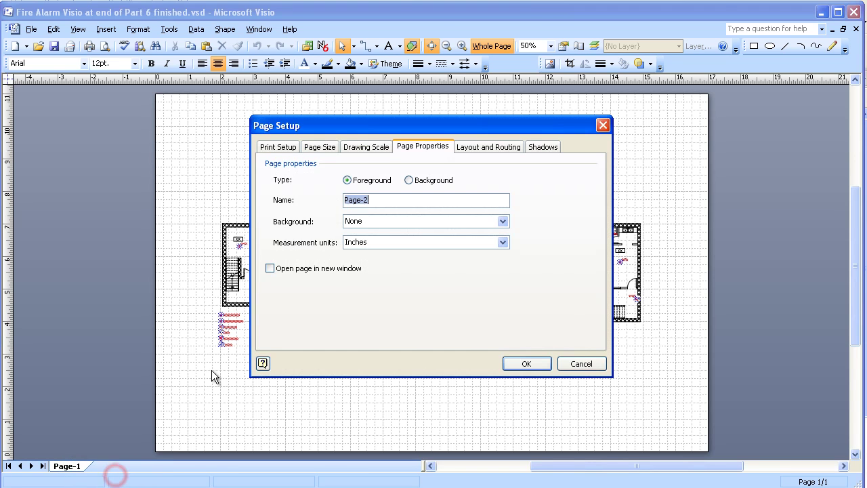
{"action": "left_click", "coordinate": [527, 363]}
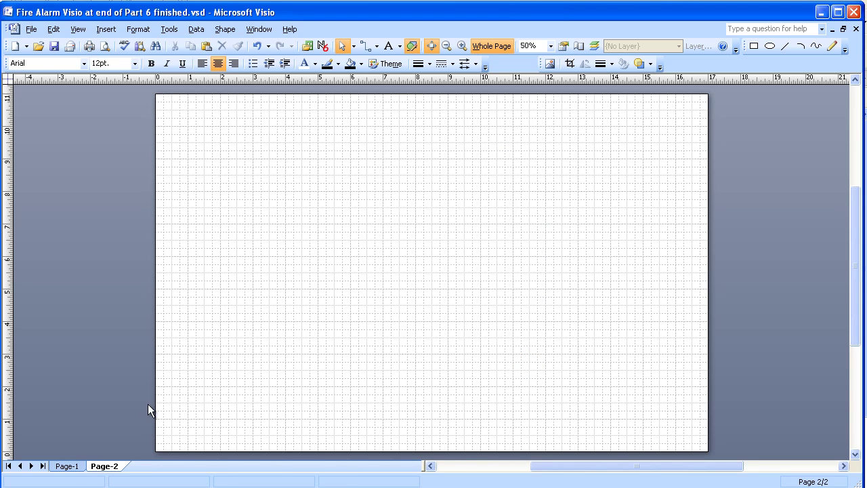
Step: Rename the page containing the floor plan to "Floor 1"
{"action": "left_click", "coordinate": [68, 466]}
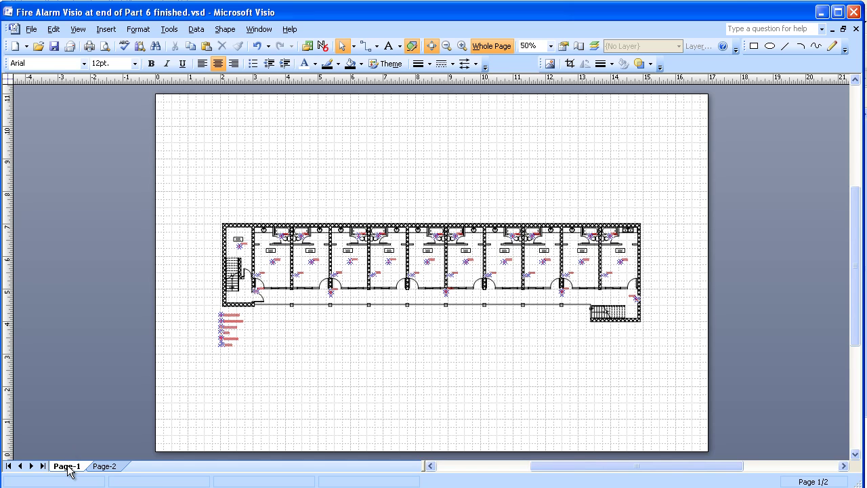
{"action": "right_click", "coordinate": [67, 467]}
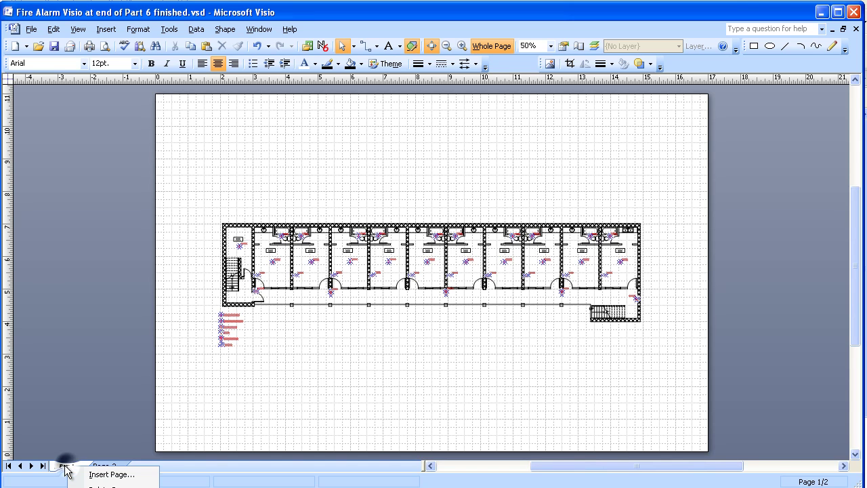
{"action": "left_click", "coordinate": [107, 474]}
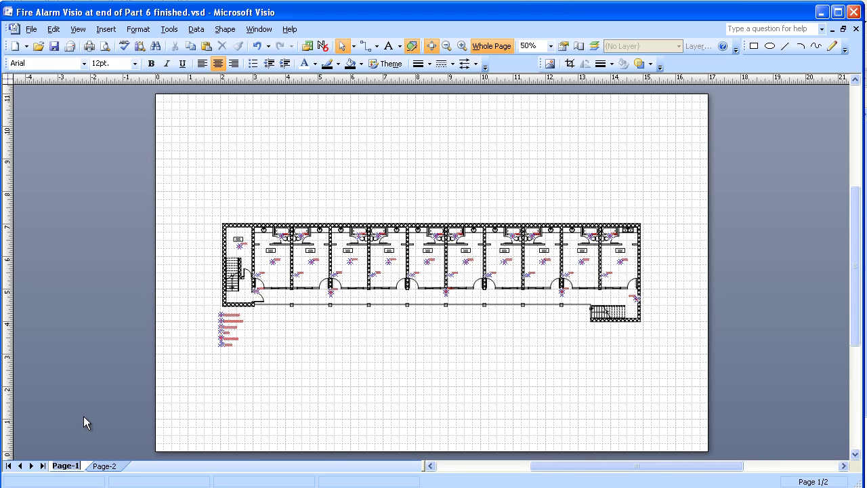
{"action": "type", "text": "Floo"}
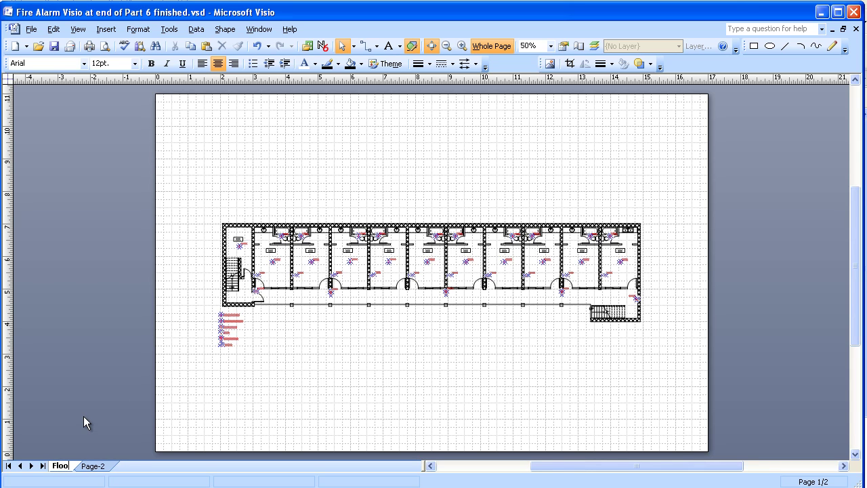
{"action": "type", "text": "r 1"}
Step: Rename the new blank page to "Floor 2"
{"action": "right_click", "coordinate": [103, 467]}
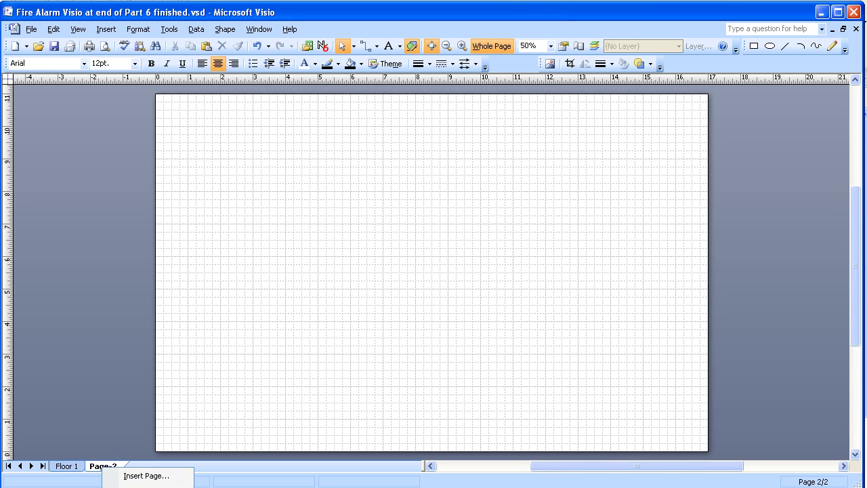
{"action": "key", "text": "r"}
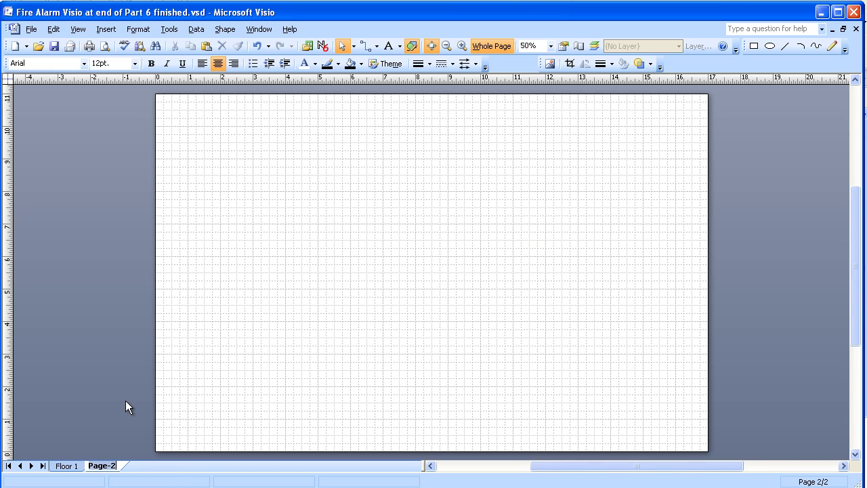
{"action": "type", "text": "Floor 2"}
{"action": "left_click", "coordinate": [310, 353]}
Step: Unlock the CAD Drawing and Room Numbers layers on the Floor 1 page
{"action": "left_click", "coordinate": [74, 467]}
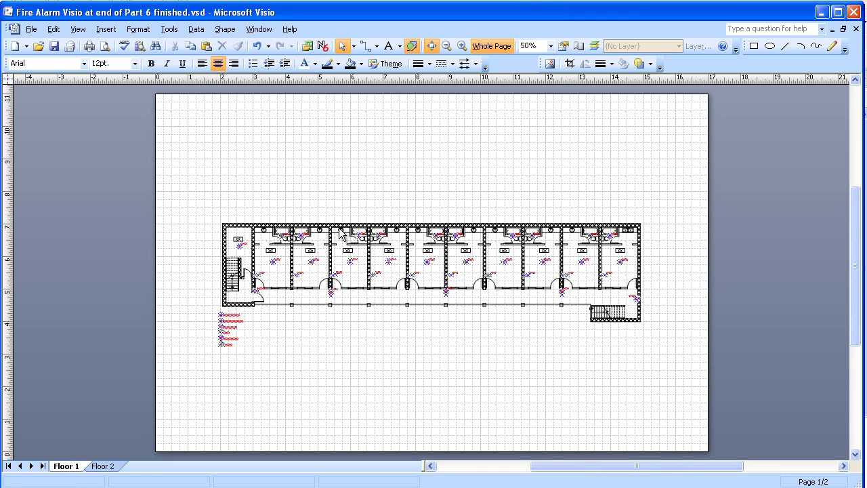
{"action": "left_click", "coordinate": [594, 47]}
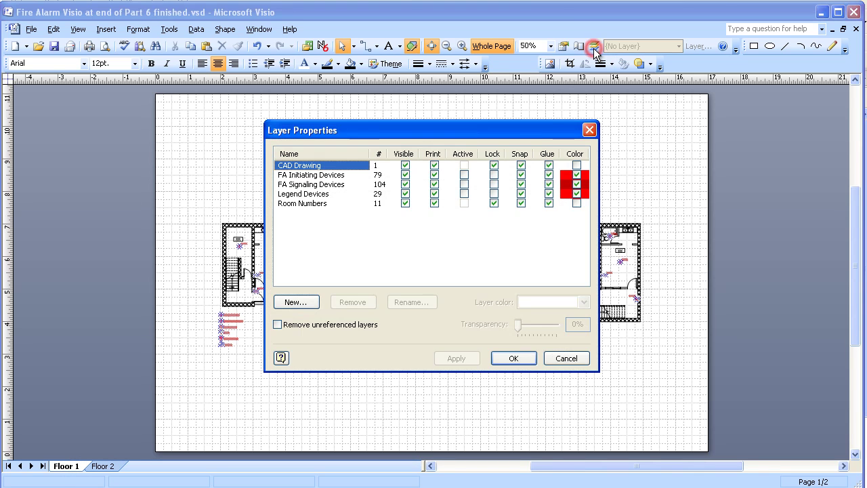
{"action": "left_click", "coordinate": [494, 165]}
{"action": "left_click", "coordinate": [494, 166]}
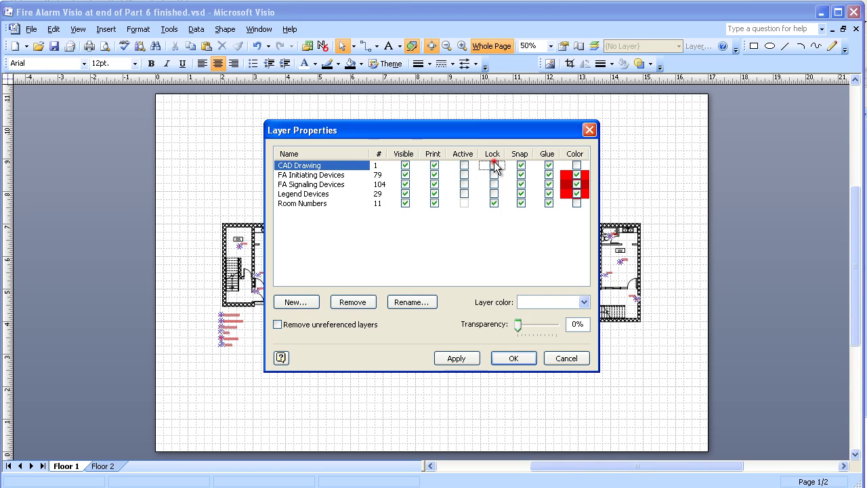
{"action": "left_click", "coordinate": [496, 203]}
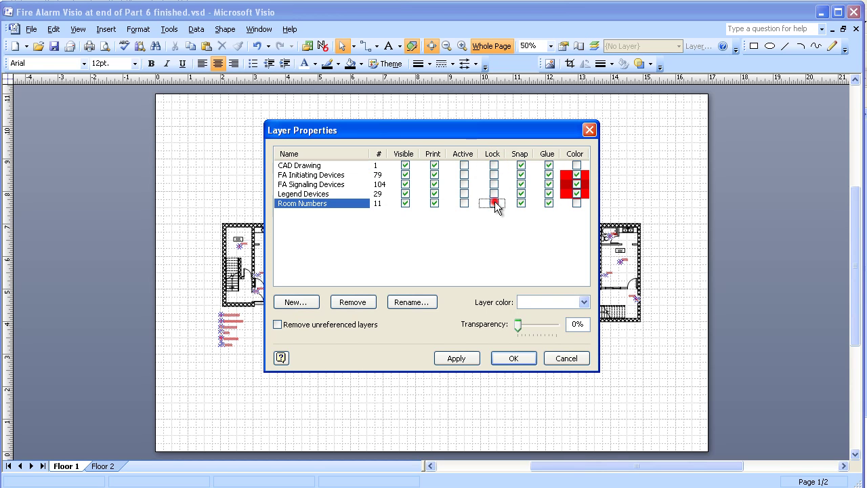
{"action": "left_click", "coordinate": [513, 359]}
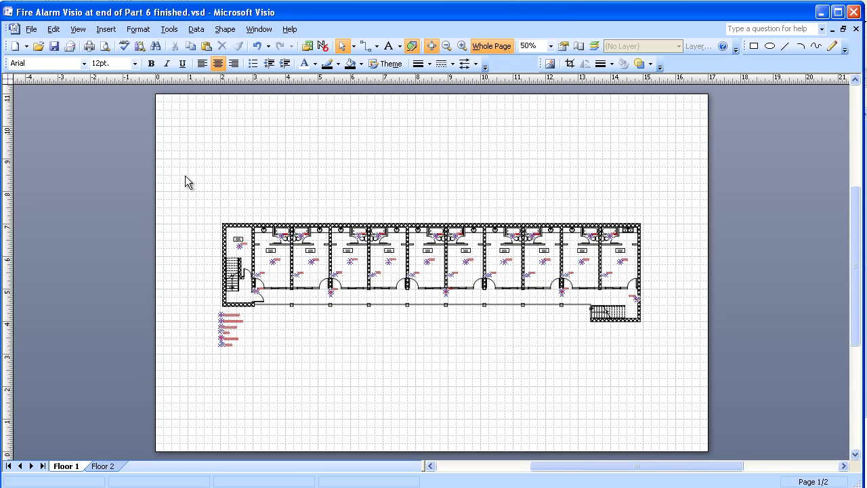
Step: Copy the entire floor plan with its devices and legend from Floor 1 and paste it onto the Floor 2 page
{"action": "mouse_move", "coordinate": [172, 180]}
{"action": "left_mouse_down"}
{"action": "mouse_move", "coordinate": [374, 316]}
{"action": "mouse_move", "coordinate": [658, 351]}
{"action": "mouse_move", "coordinate": [683, 380]}
{"action": "left_mouse_up"}
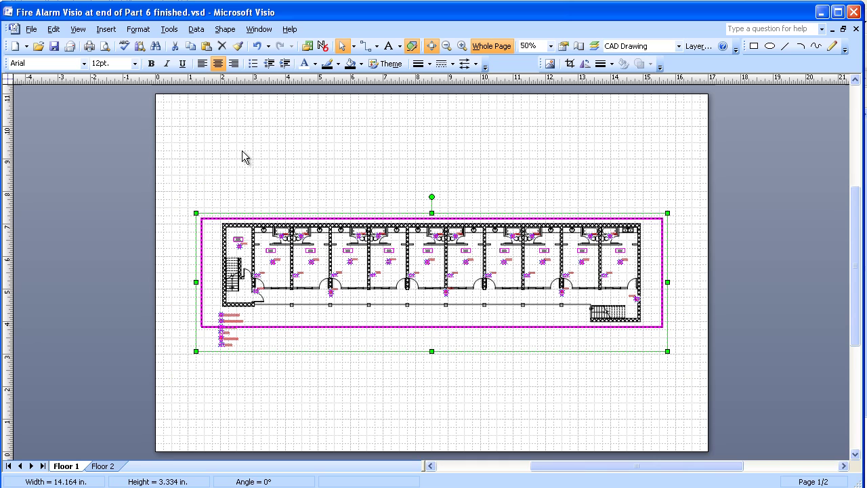
{"action": "left_click", "coordinate": [105, 466]}
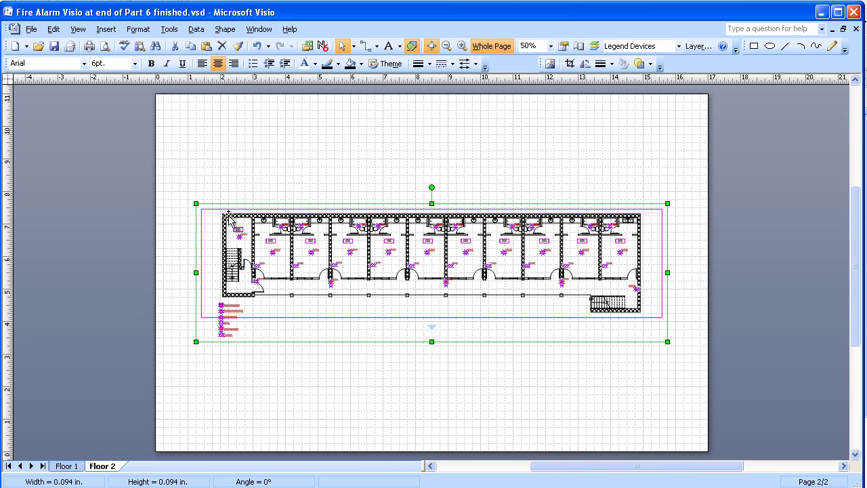
{"action": "left_click", "coordinate": [268, 156]}
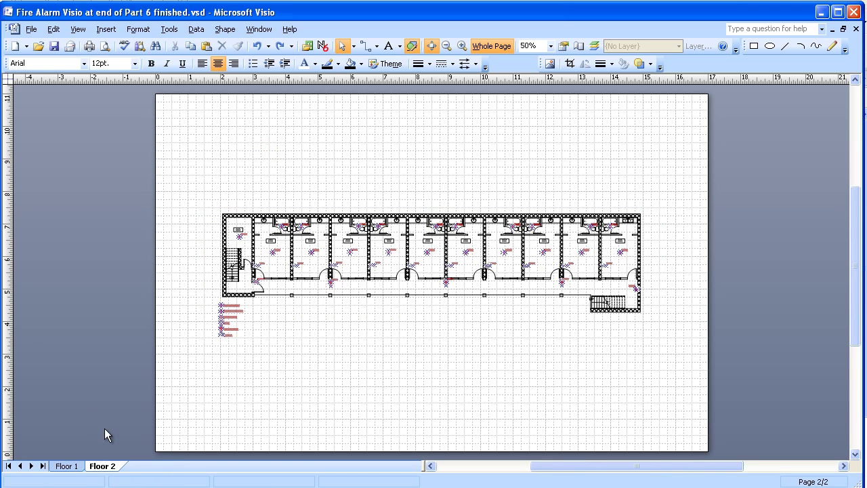
Step: Lock the CAD Drawing and Room Numbers layers again on the Floor 1 page
{"action": "left_click", "coordinate": [73, 466]}
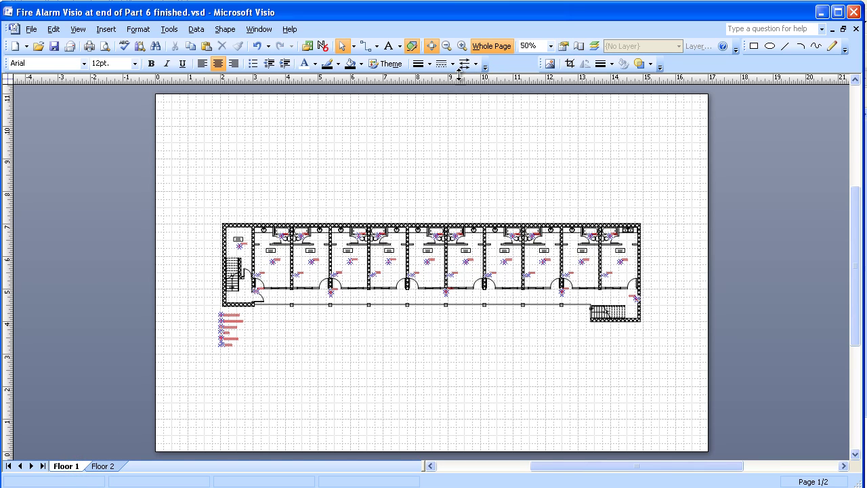
{"action": "left_click", "coordinate": [594, 48]}
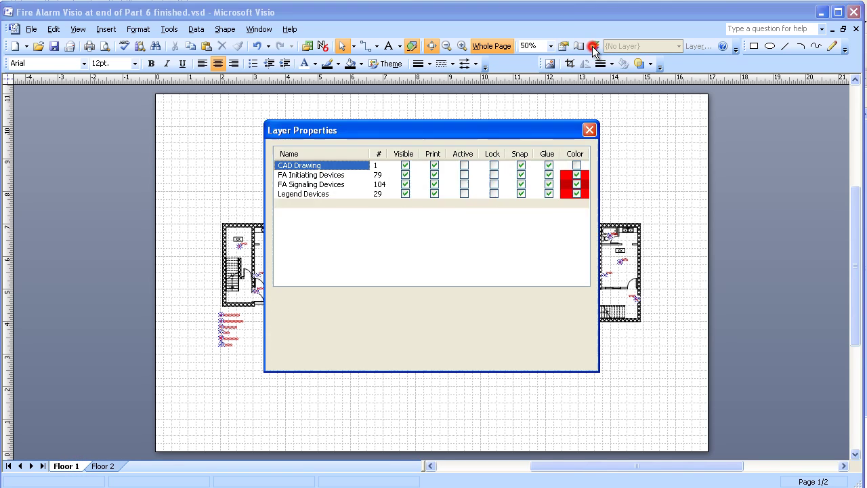
{"action": "left_click", "coordinate": [494, 166]}
{"action": "left_click", "coordinate": [494, 203]}
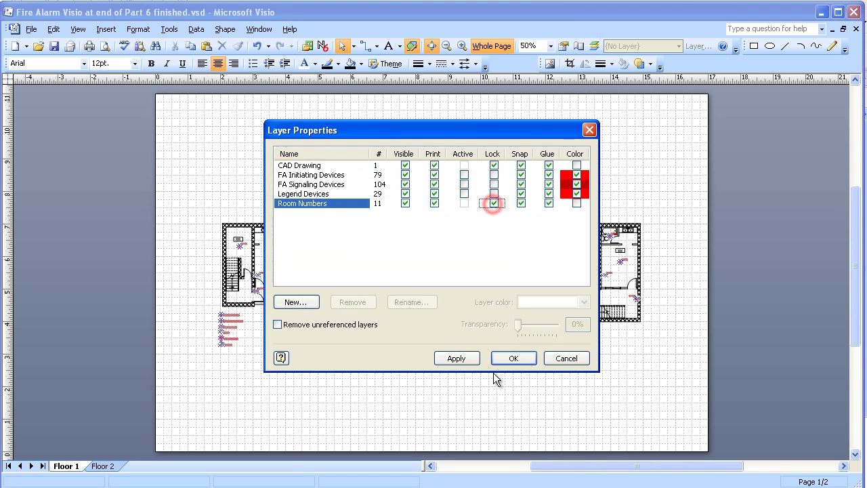
{"action": "left_click", "coordinate": [512, 359]}
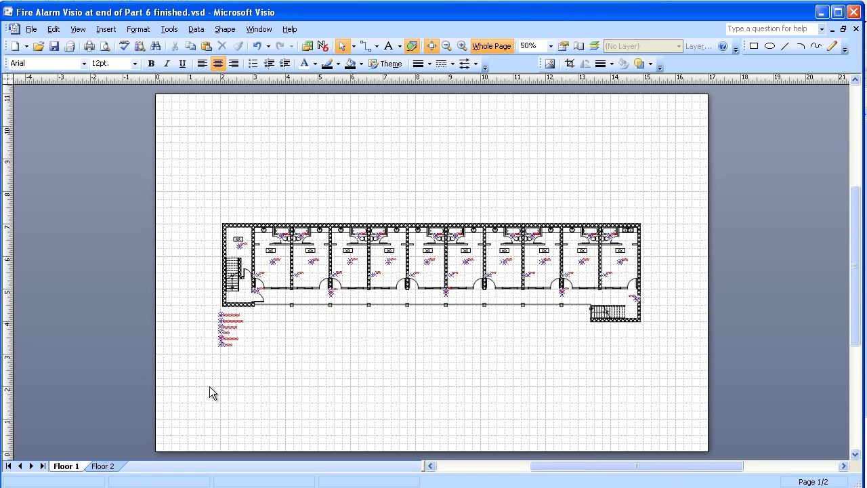
Step: Lock only the CAD Drawing layer on the Floor 2 page
{"action": "left_click", "coordinate": [101, 466]}
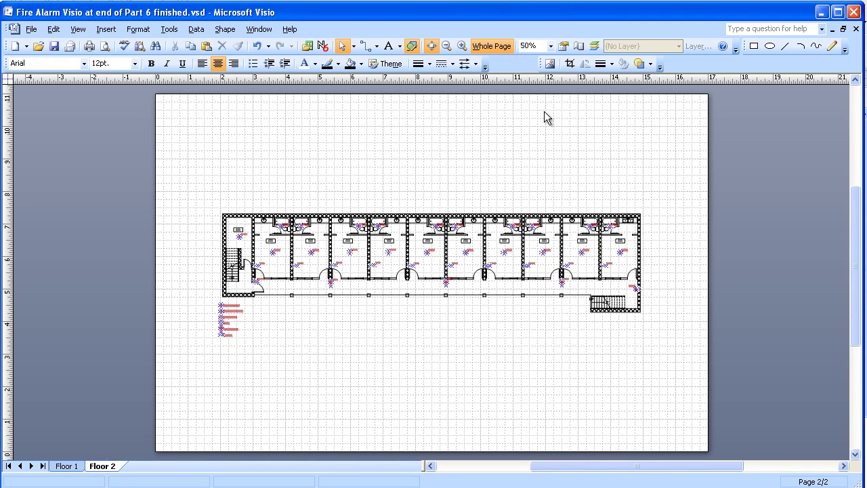
{"action": "left_click", "coordinate": [596, 49]}
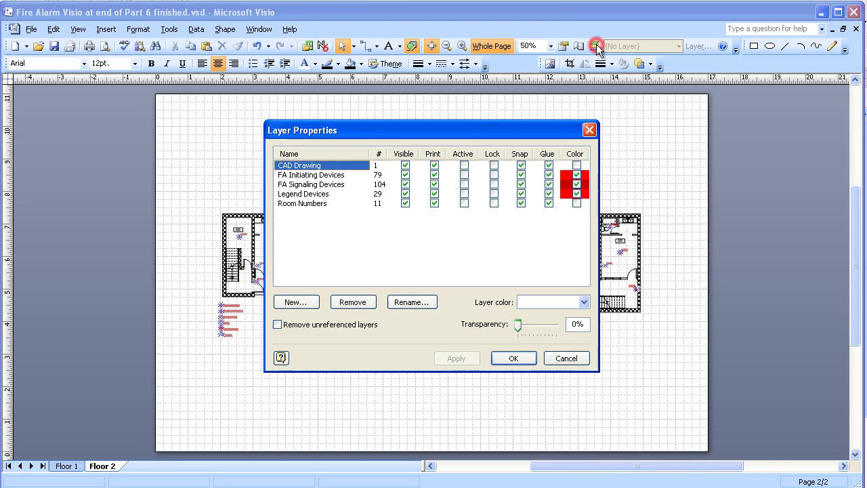
{"action": "left_click", "coordinate": [494, 166]}
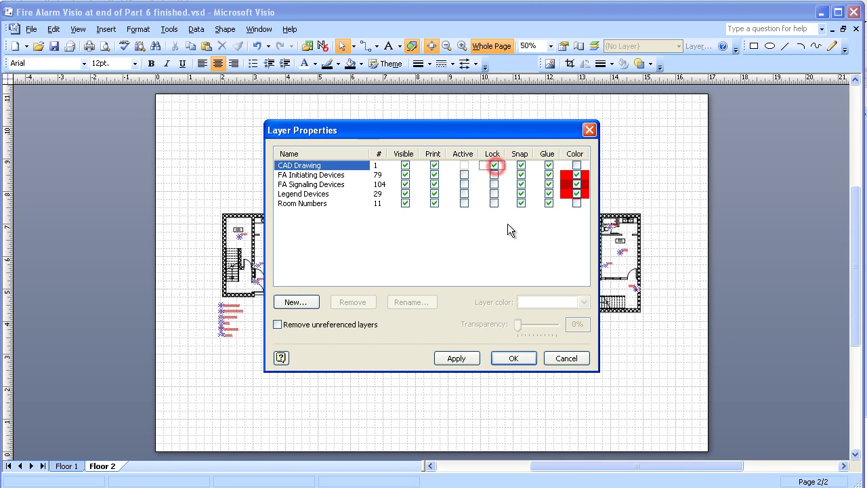
{"action": "left_click", "coordinate": [514, 358]}
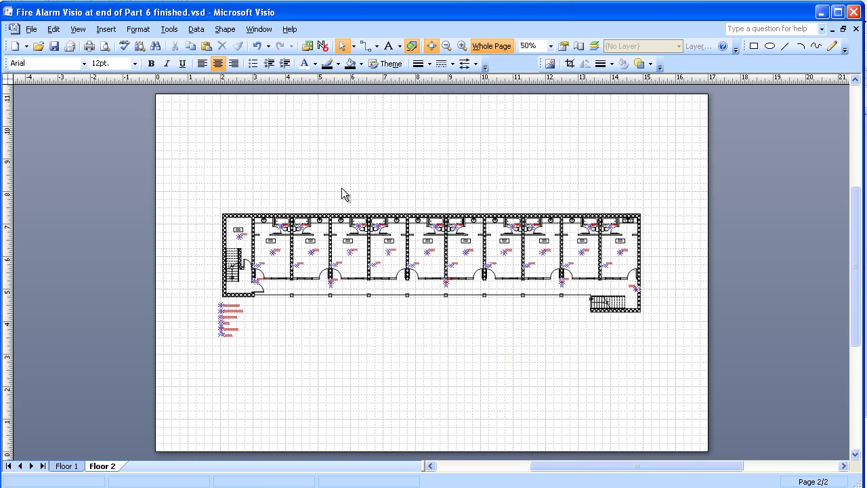
Step: Select all shapes on the Room Numbers layer of the Floor 2 page by using Select by Type
{"action": "left_click", "coordinate": [461, 46]}
{"action": "left_click", "coordinate": [462, 46]}
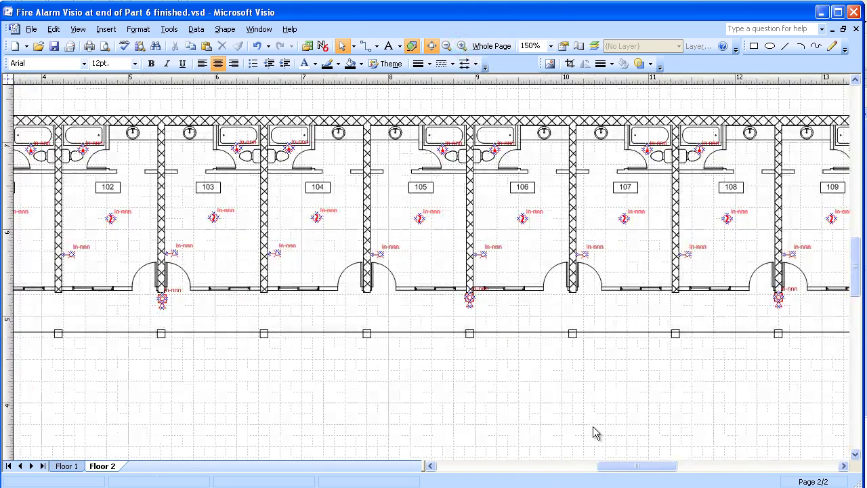
{"action": "left_click_drag", "start_coordinate": [624, 469], "coordinate": [594, 466]}
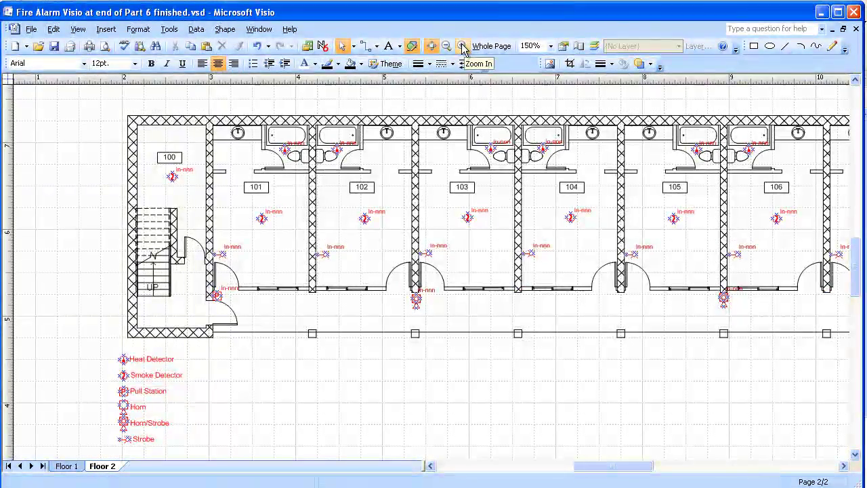
{"action": "left_click", "coordinate": [461, 46]}
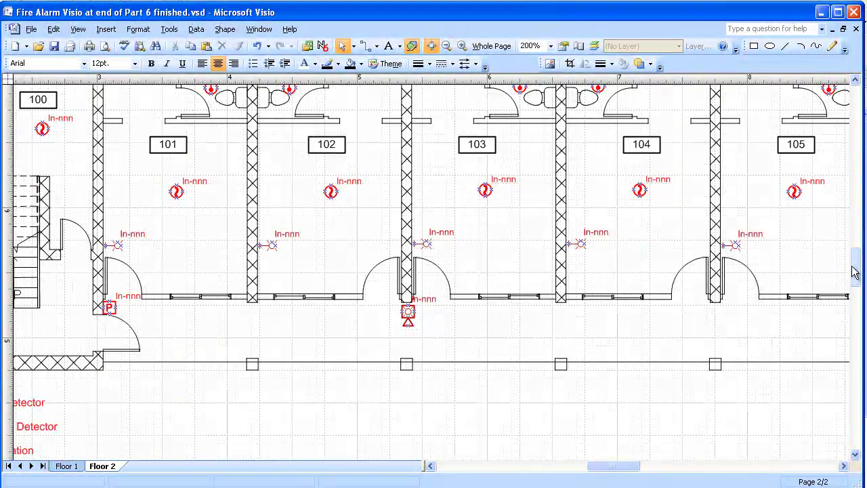
{"action": "left_click_drag", "start_coordinate": [854, 268], "coordinate": [852, 253]}
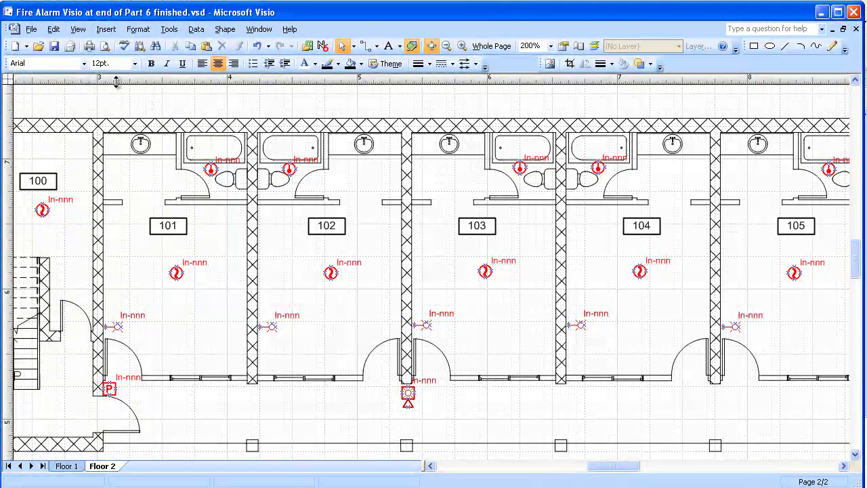
{"action": "left_click", "coordinate": [54, 29]}
{"action": "left_click", "coordinate": [89, 187]}
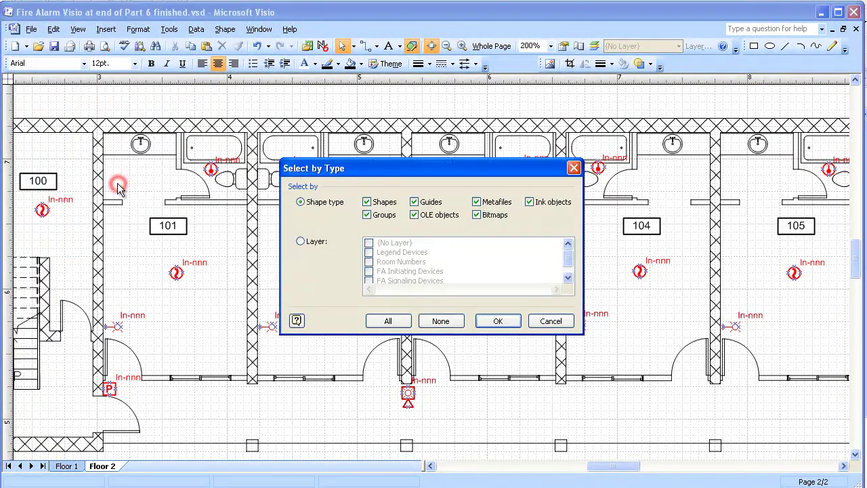
{"action": "left_click", "coordinate": [300, 242]}
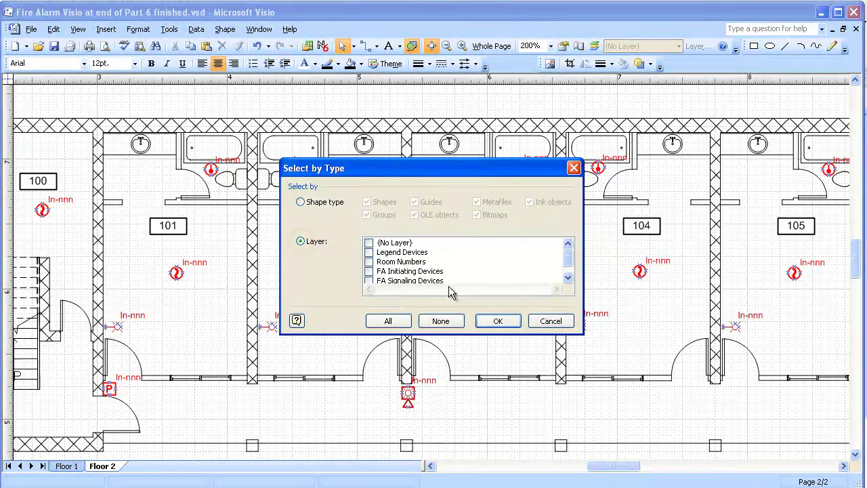
{"action": "left_click", "coordinate": [567, 277]}
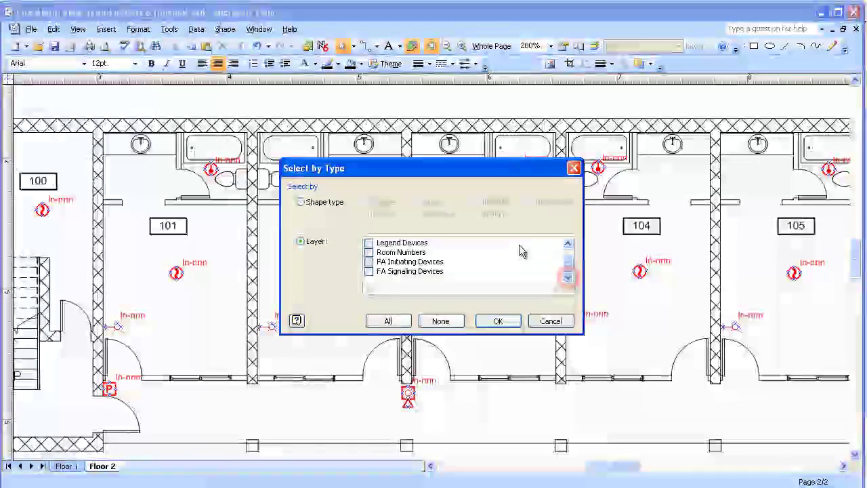
{"action": "left_click", "coordinate": [369, 252]}
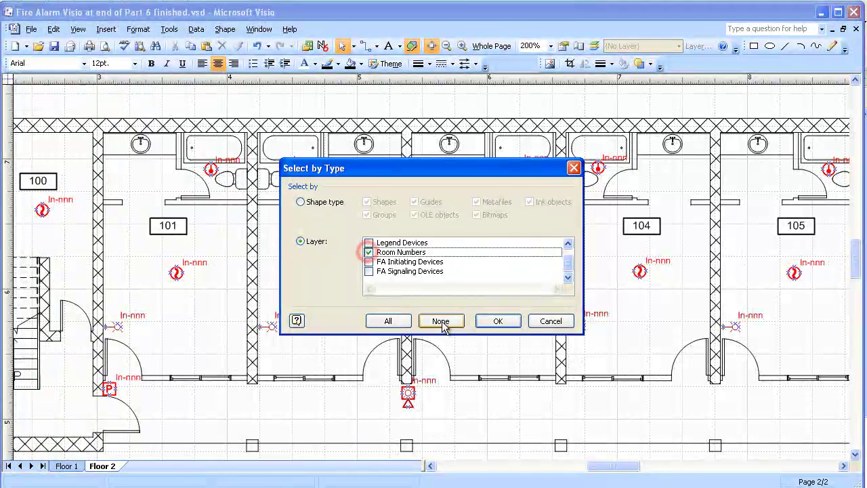
{"action": "left_click", "coordinate": [489, 322]}
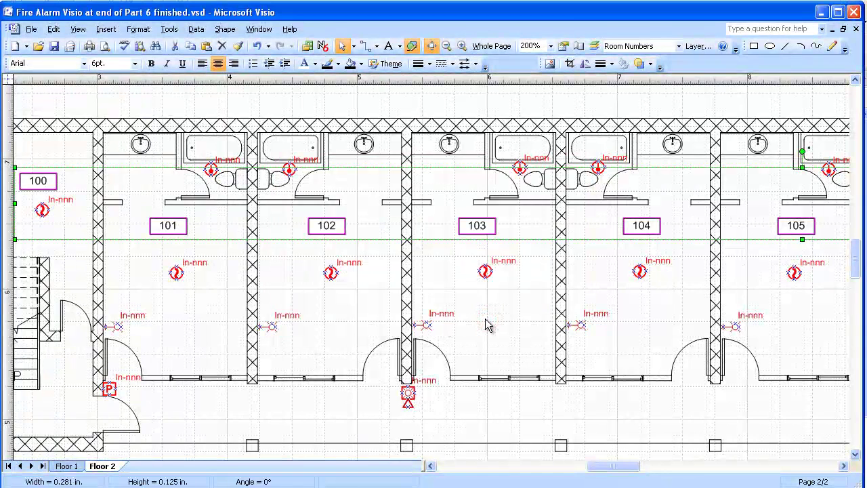
Step: Replace every 10 with 20 in the selected room numbers on the Floor 2 page, searching only the selection
{"action": "left_click", "coordinate": [52, 31]}
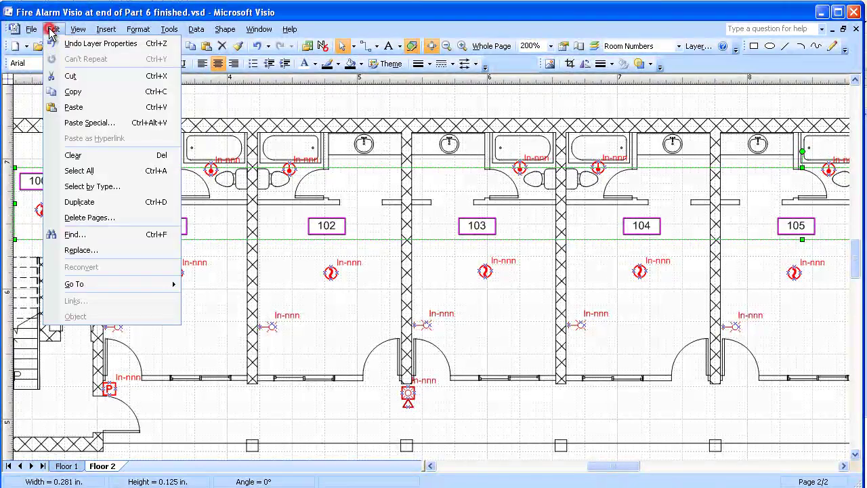
{"action": "left_click", "coordinate": [75, 252]}
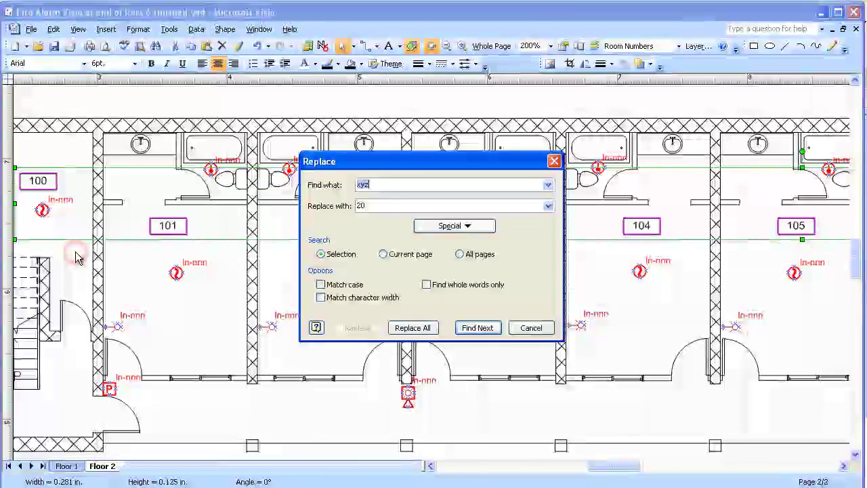
{"action": "double_click", "coordinate": [378, 183]}
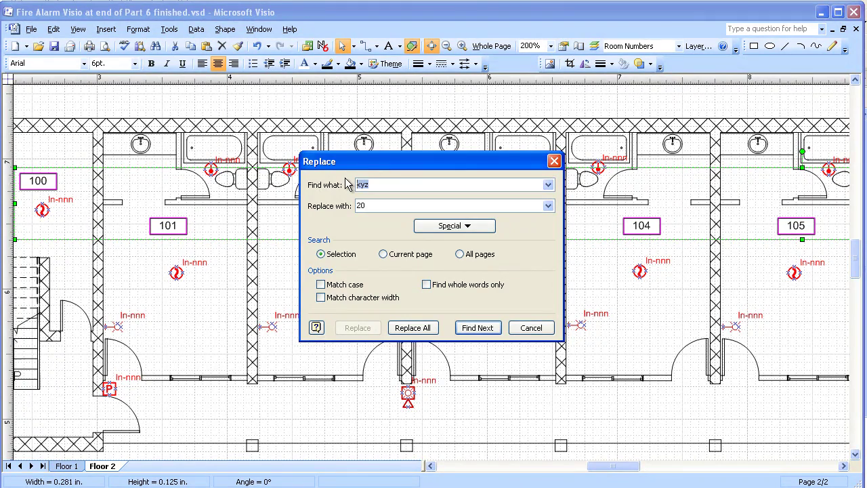
{"action": "type", "text": "10"}
{"action": "left_click", "coordinate": [420, 328]}
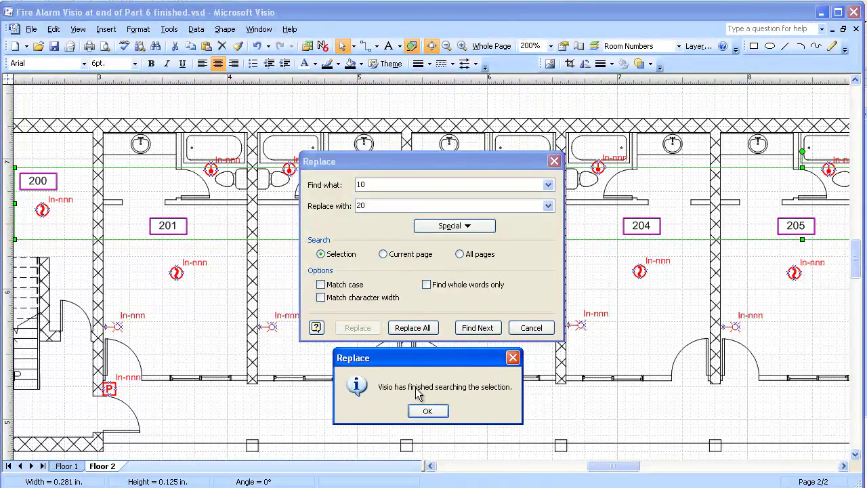
{"action": "left_click", "coordinate": [429, 411]}
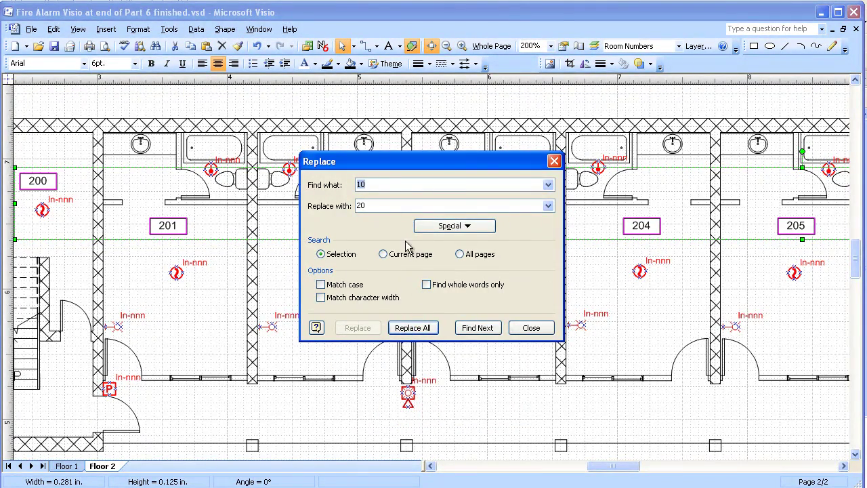
{"action": "left_click", "coordinate": [534, 329]}
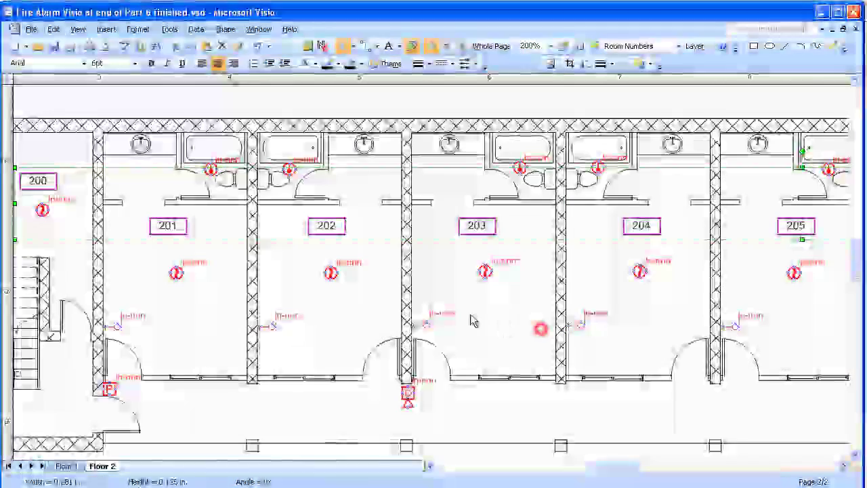
Step: Change the number of the last room in the row, after room 209, to 210
{"action": "left_click_drag", "start_coordinate": [614, 469], "coordinate": [671, 465]}
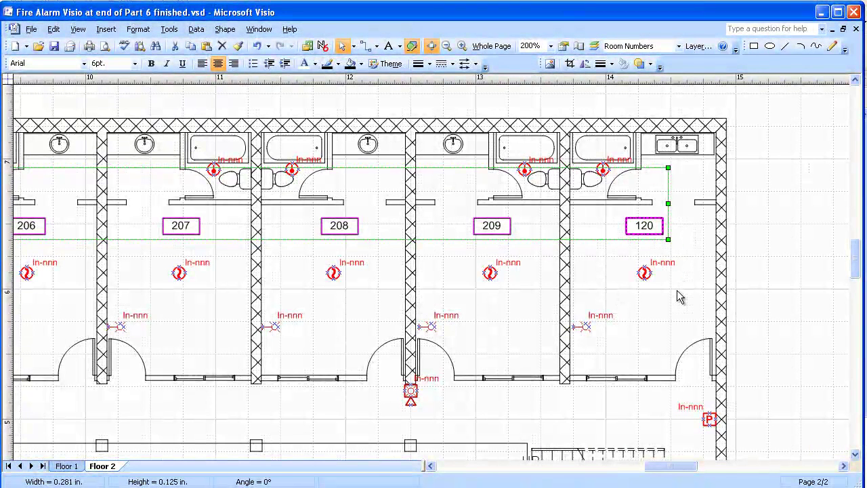
{"action": "left_click", "coordinate": [643, 226]}
{"action": "double_click", "coordinate": [640, 225]}
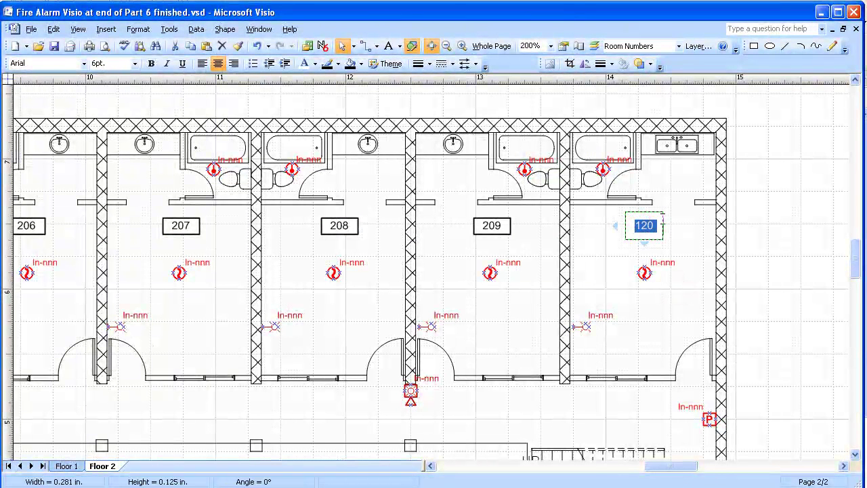
{"action": "type", "text": "210"}
{"action": "left_click", "coordinate": [587, 273]}
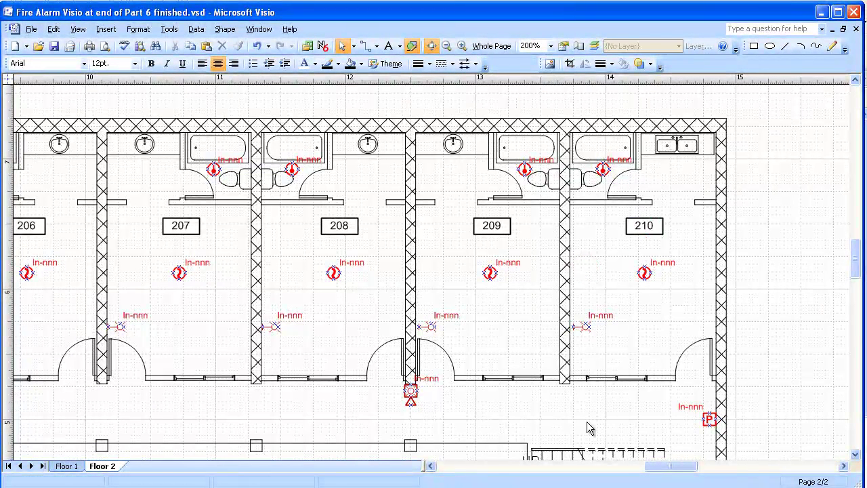
Step: Lock the Room Numbers layer on the Floor 2 page
{"action": "left_click", "coordinate": [595, 45]}
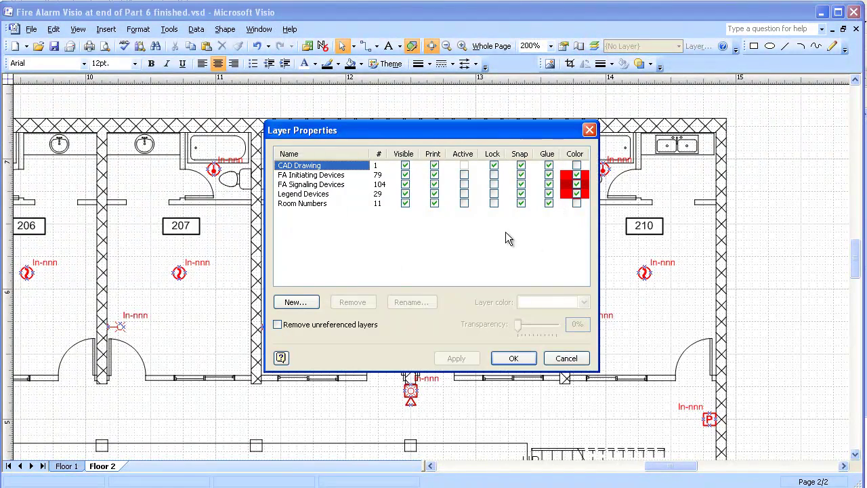
{"action": "left_click", "coordinate": [494, 203]}
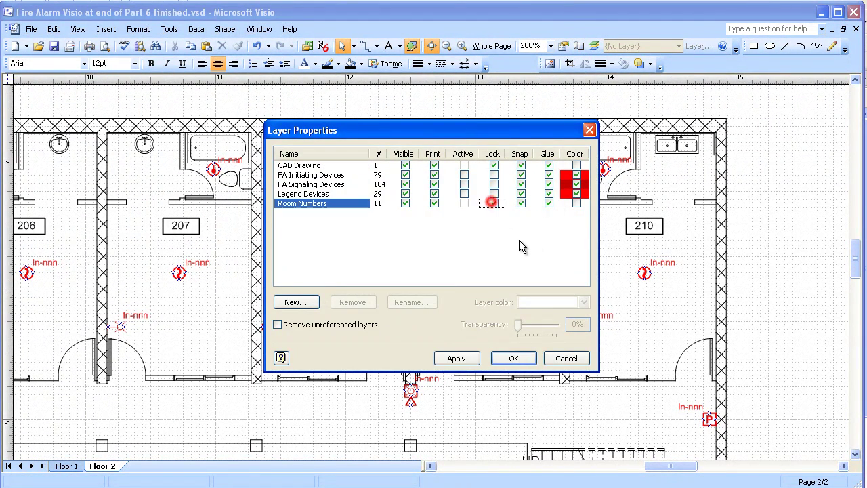
{"action": "left_click", "coordinate": [510, 360]}
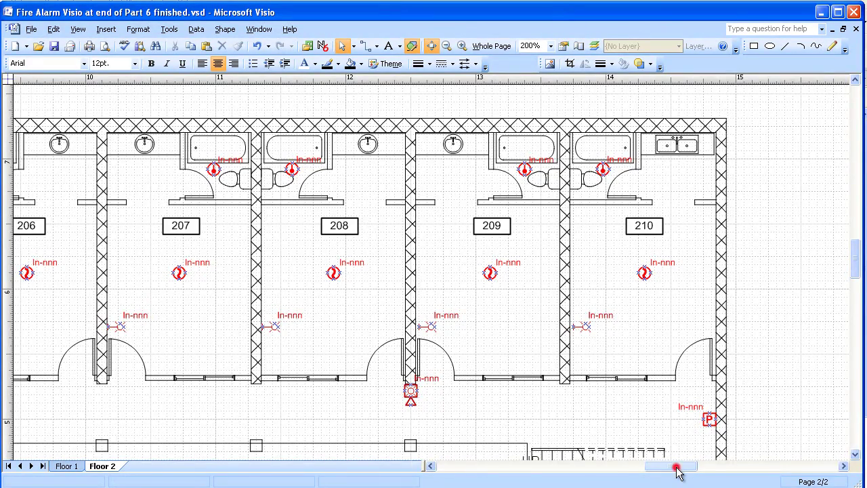
Step: Show the Shape Data window and examine the data fields of the smoke detector in room 200
{"action": "left_click_drag", "start_coordinate": [676, 468], "coordinate": [609, 472]}
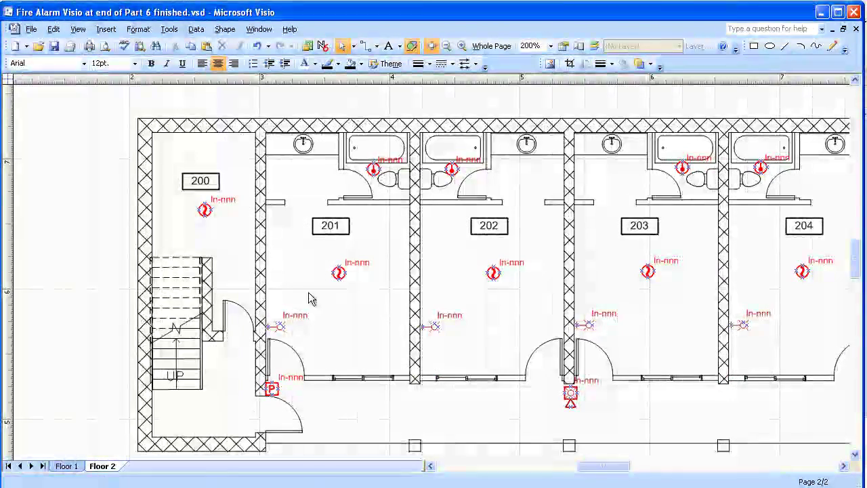
{"action": "left_click", "coordinate": [79, 30]}
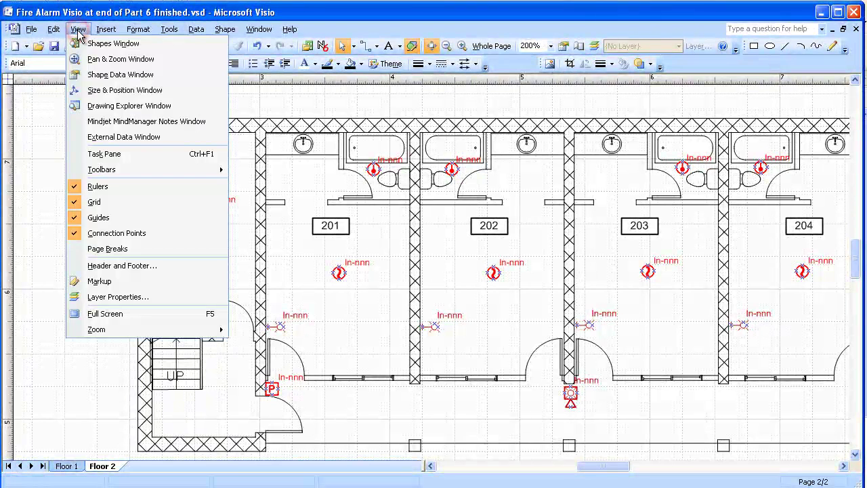
{"action": "left_click", "coordinate": [115, 74]}
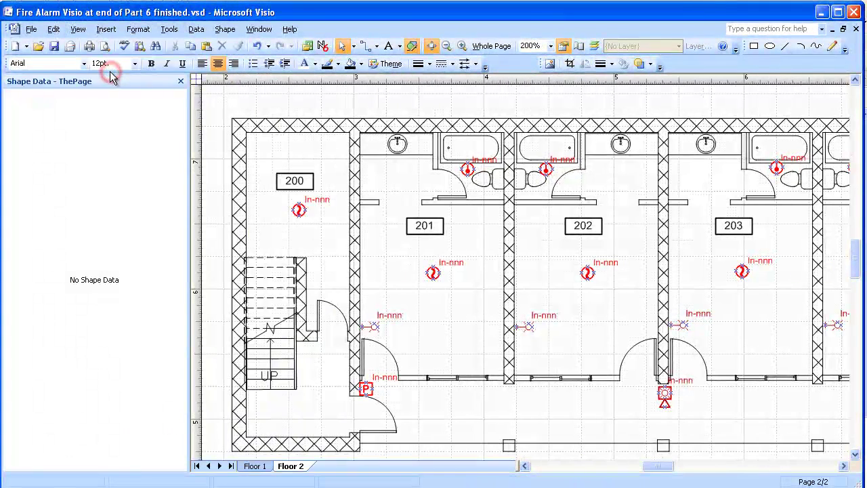
{"action": "left_click", "coordinate": [299, 212]}
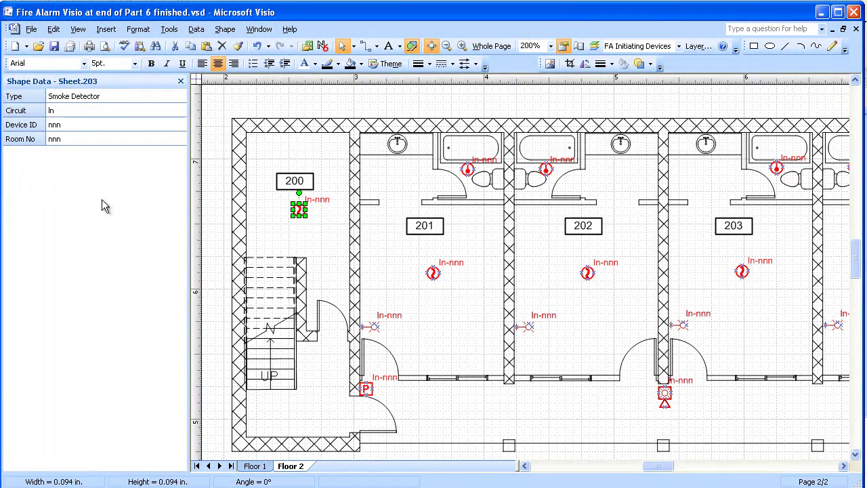
{"action": "left_click", "coordinate": [306, 104]}
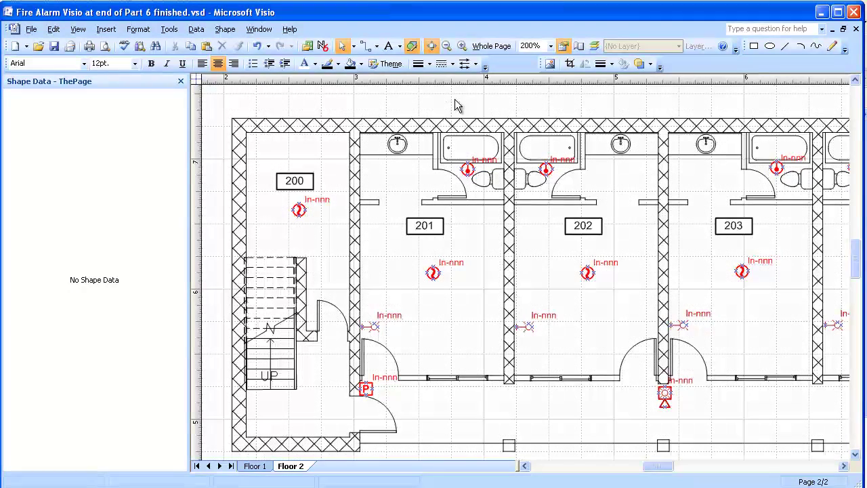
Step: Select all shapes on the FA Initiating Devices layer of the Floor 1 page and set their Circuit to M1
{"action": "left_click", "coordinate": [255, 467]}
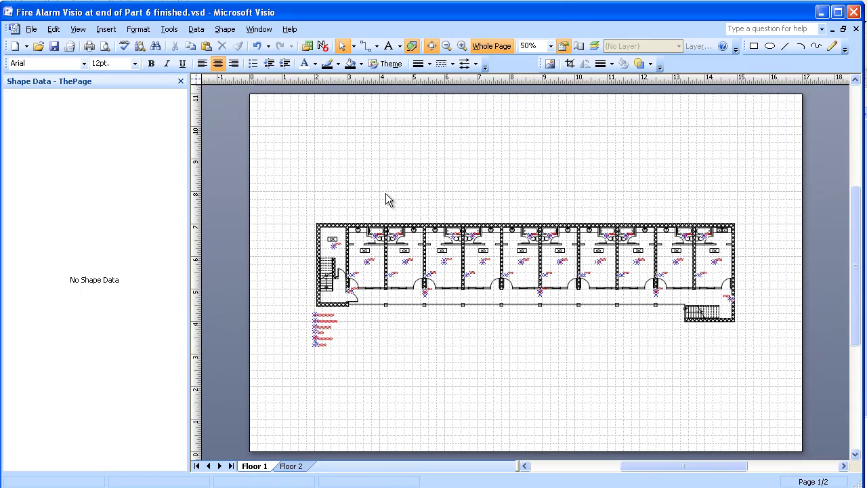
{"action": "left_click", "coordinate": [460, 46]}
{"action": "left_click", "coordinate": [460, 46]}
{"action": "left_click", "coordinate": [460, 46]}
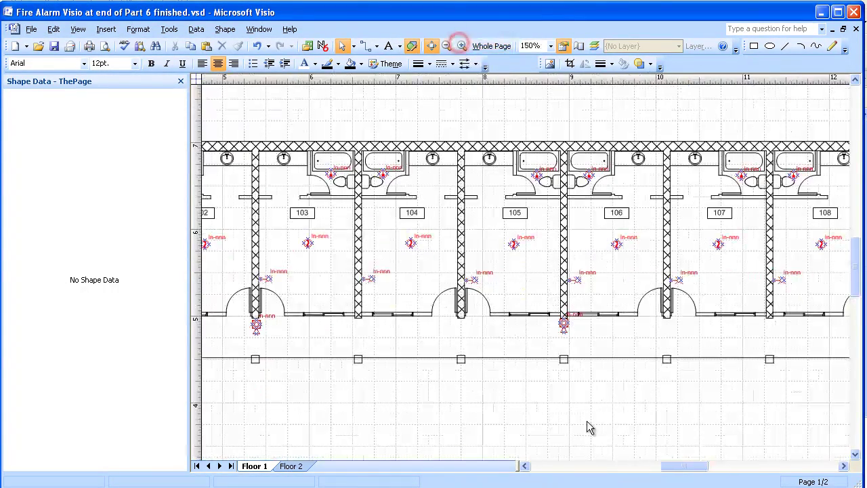
{"action": "left_click_drag", "start_coordinate": [671, 474], "coordinate": [650, 472]}
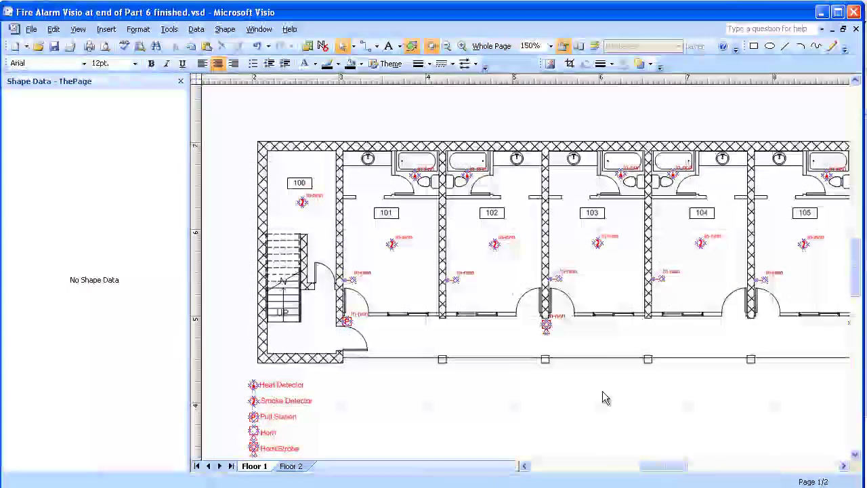
{"action": "left_click", "coordinate": [53, 31]}
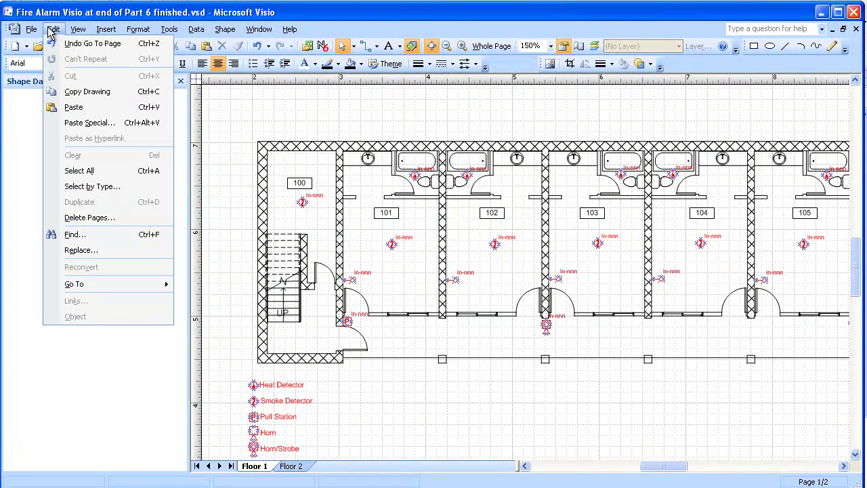
{"action": "left_click", "coordinate": [94, 189]}
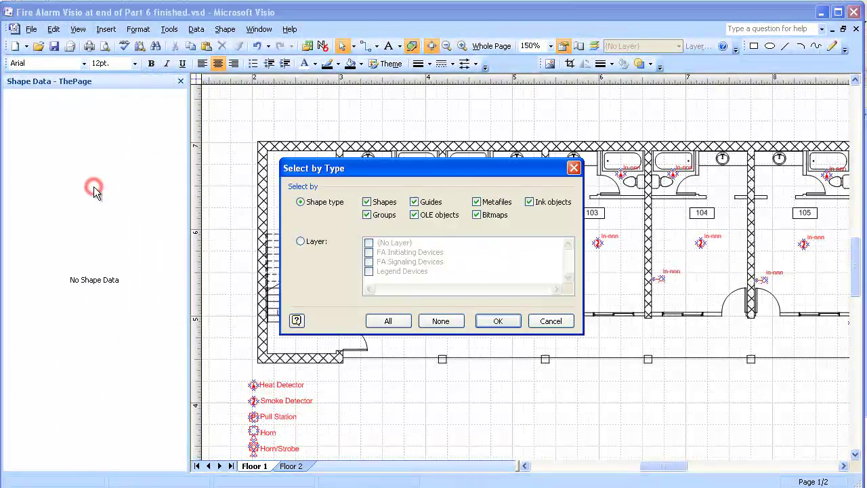
{"action": "left_click", "coordinate": [300, 241]}
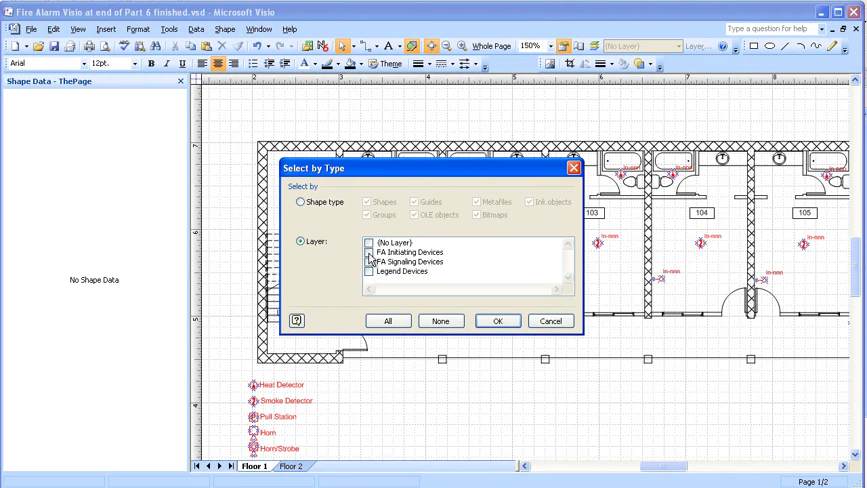
{"action": "left_click", "coordinate": [368, 253]}
{"action": "left_click", "coordinate": [490, 321]}
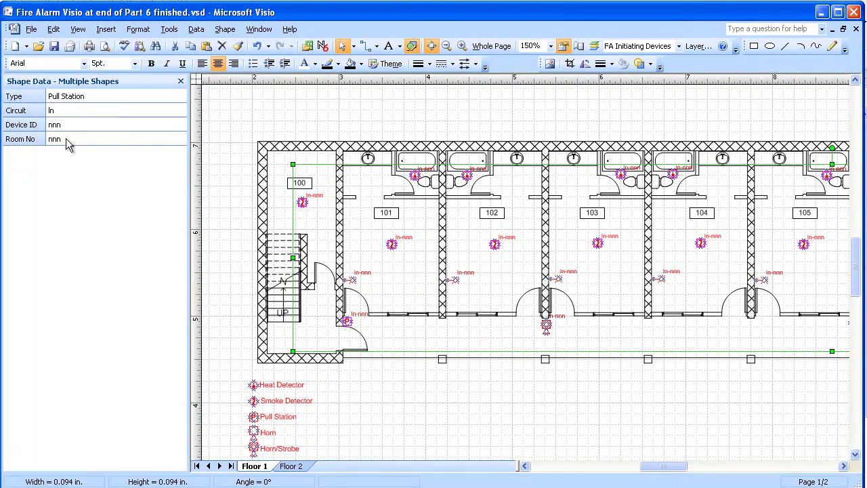
{"action": "left_click", "coordinate": [57, 112]}
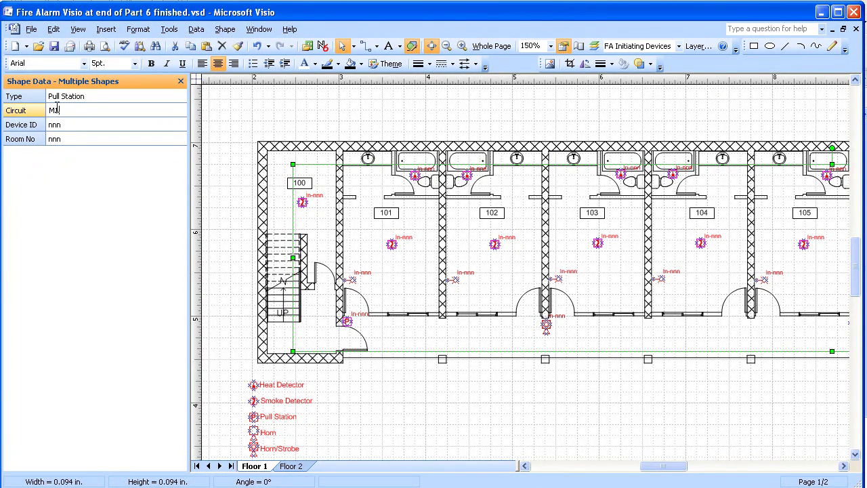
{"action": "left_click", "coordinate": [229, 122]}
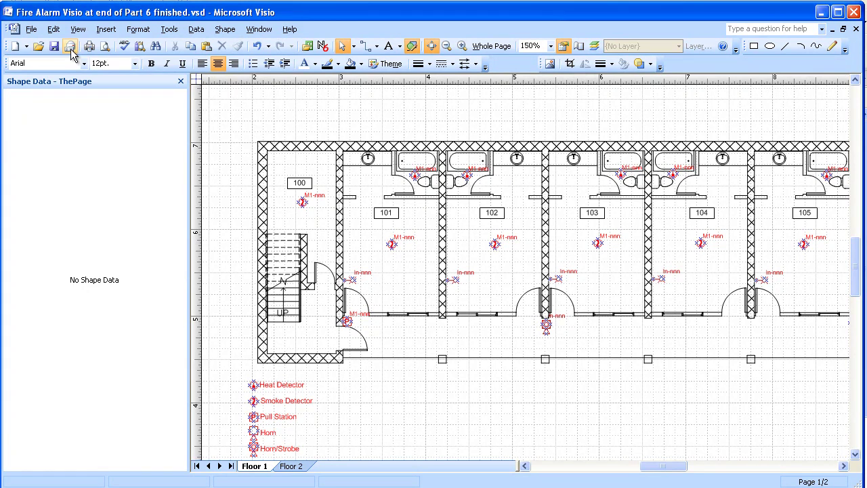
Step: Select all shapes on the FA Signaling Devices layer of the Floor 1 page and set their Circuit to S1
{"action": "left_click", "coordinate": [53, 29]}
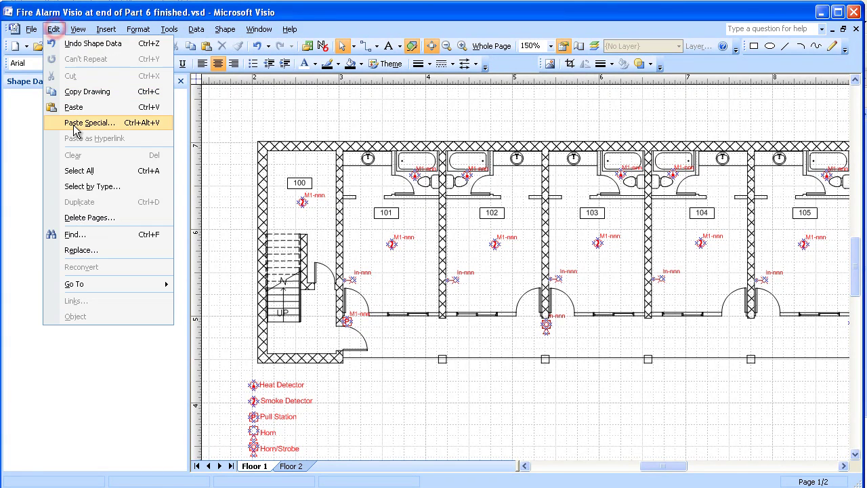
{"action": "left_click", "coordinate": [84, 187]}
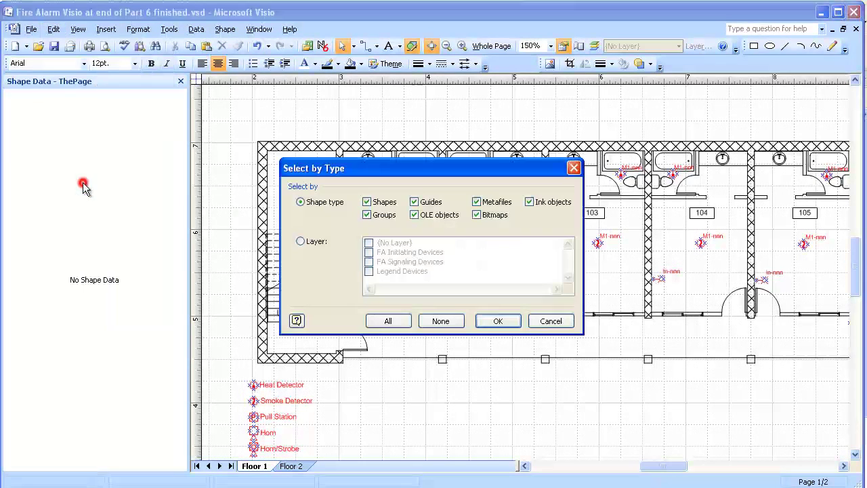
{"action": "left_click", "coordinate": [300, 241]}
{"action": "left_click", "coordinate": [368, 261]}
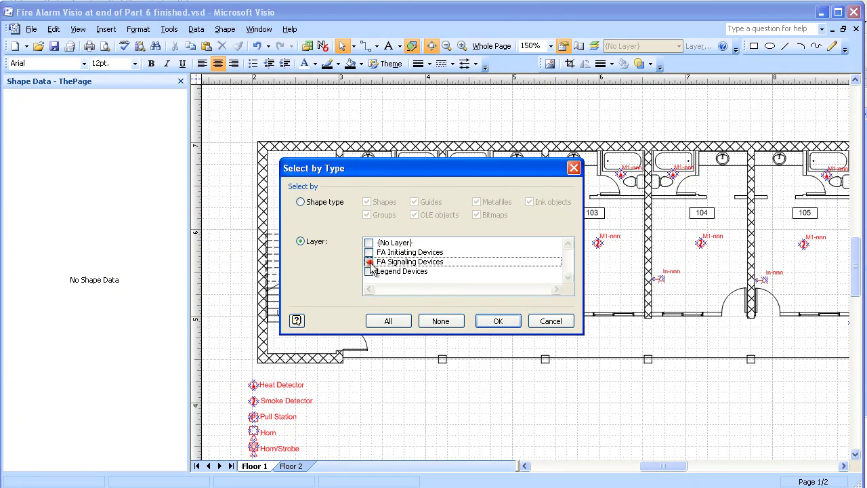
{"action": "left_click", "coordinate": [498, 322]}
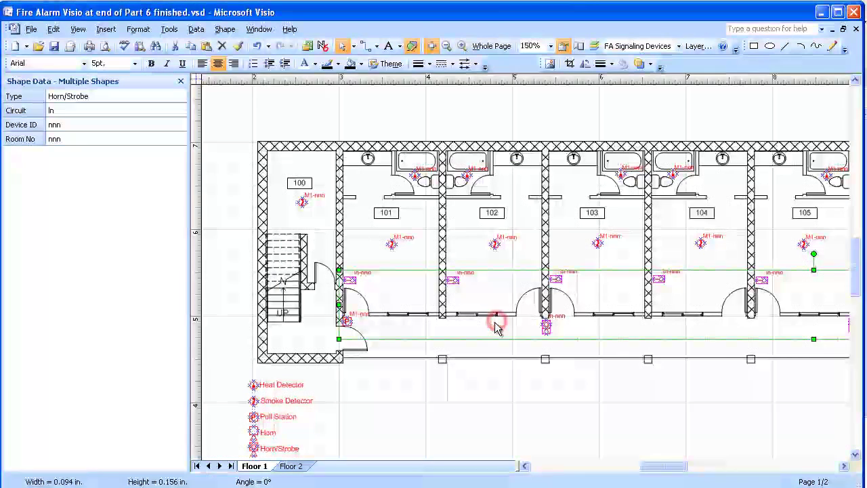
{"action": "left_click", "coordinate": [61, 111]}
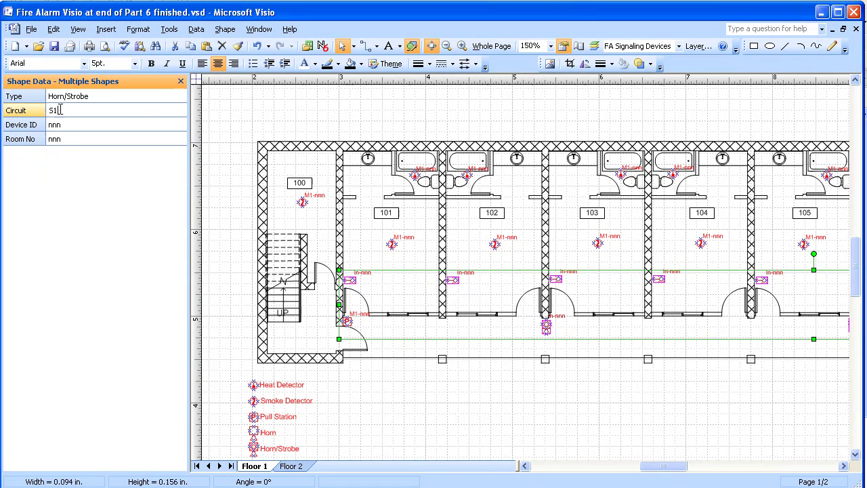
{"action": "key", "text": "Return"}
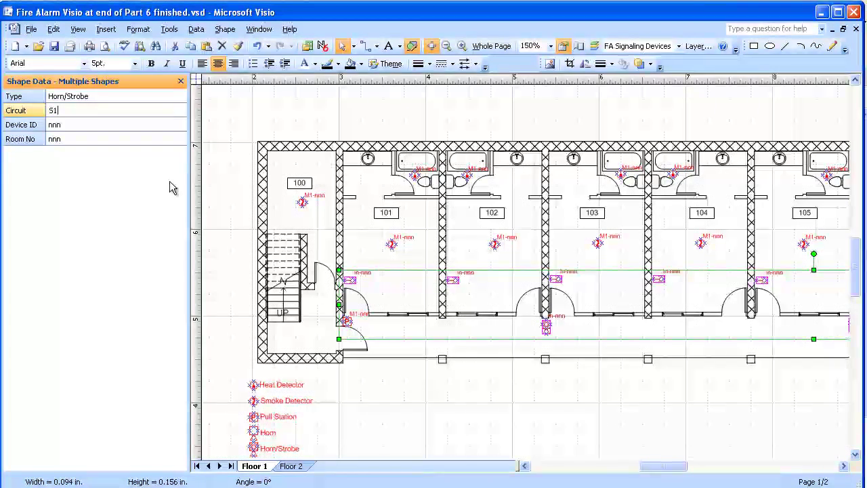
{"action": "left_click", "coordinate": [224, 127]}
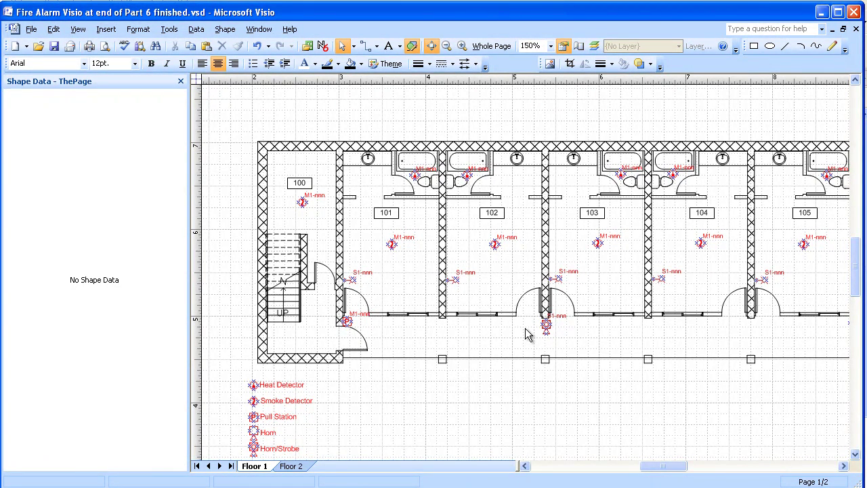
Step: Select all shapes on the FA Initiating Devices layer of the Floor 2 page and set their Circuit to M1
{"action": "left_click", "coordinate": [290, 467]}
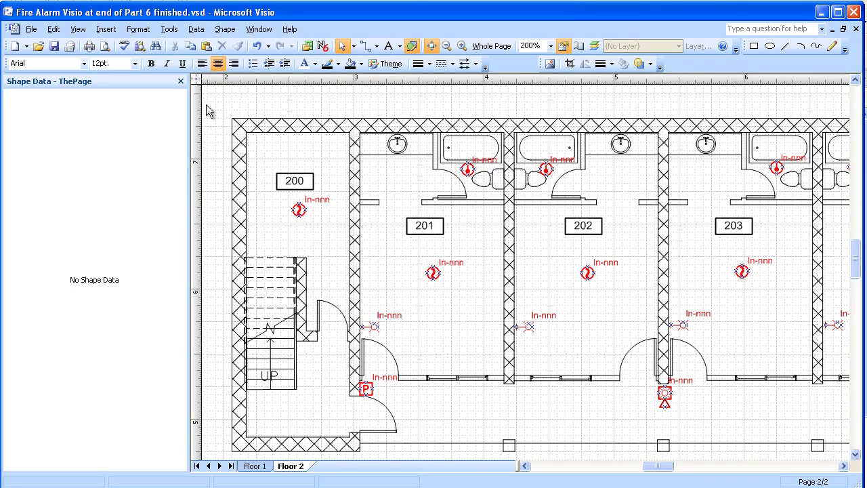
{"action": "left_click", "coordinate": [53, 30]}
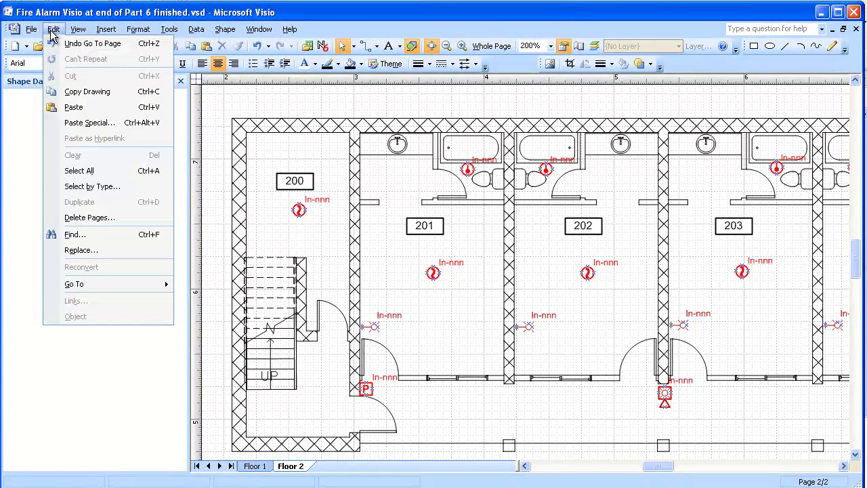
{"action": "left_click", "coordinate": [77, 186]}
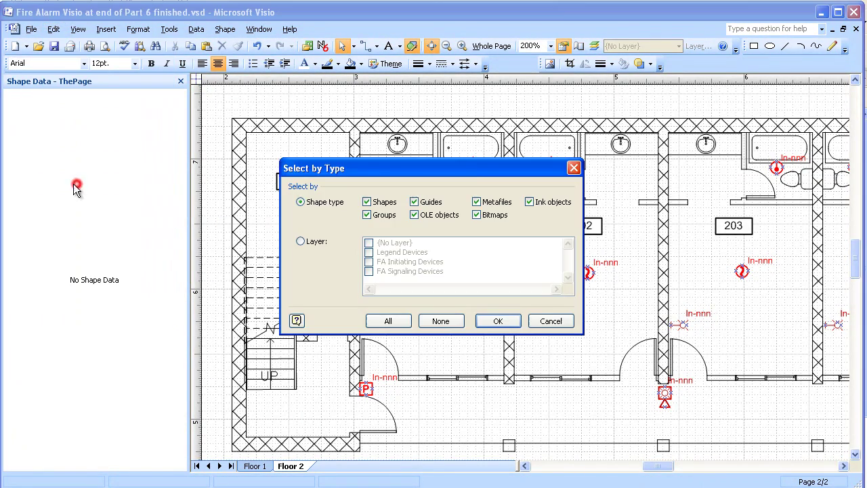
{"action": "left_click", "coordinate": [300, 241]}
{"action": "left_click", "coordinate": [370, 262]}
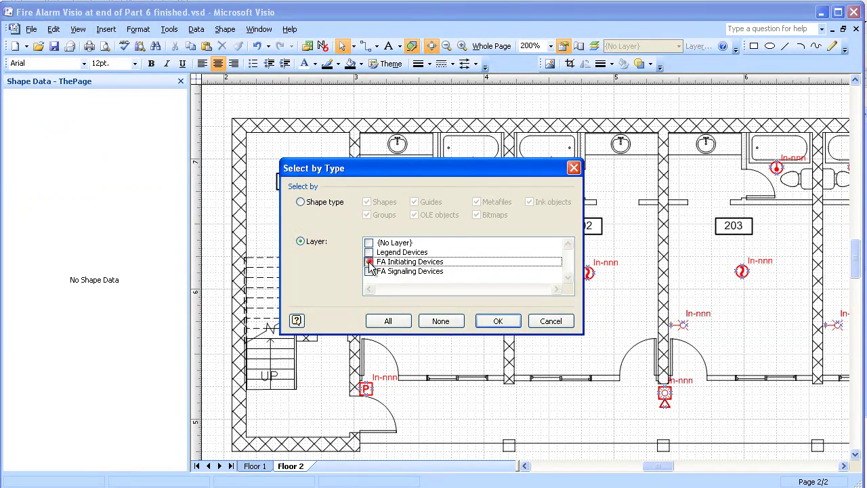
{"action": "left_click", "coordinate": [494, 322]}
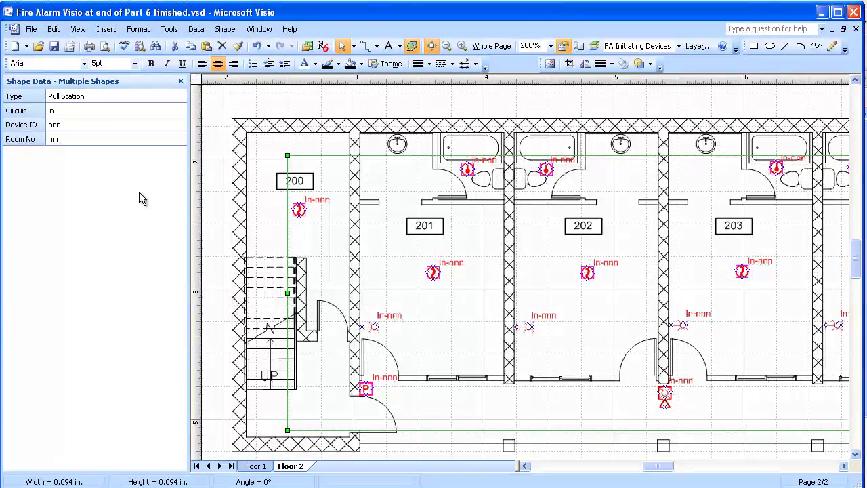
{"action": "left_click", "coordinate": [62, 122]}
{"action": "left_click", "coordinate": [57, 110]}
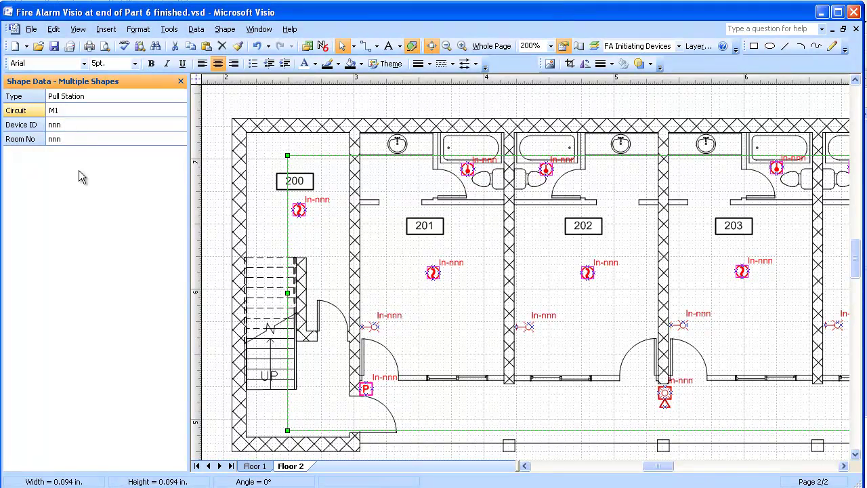
{"action": "key", "text": "Return"}
{"action": "left_click", "coordinate": [217, 111]}
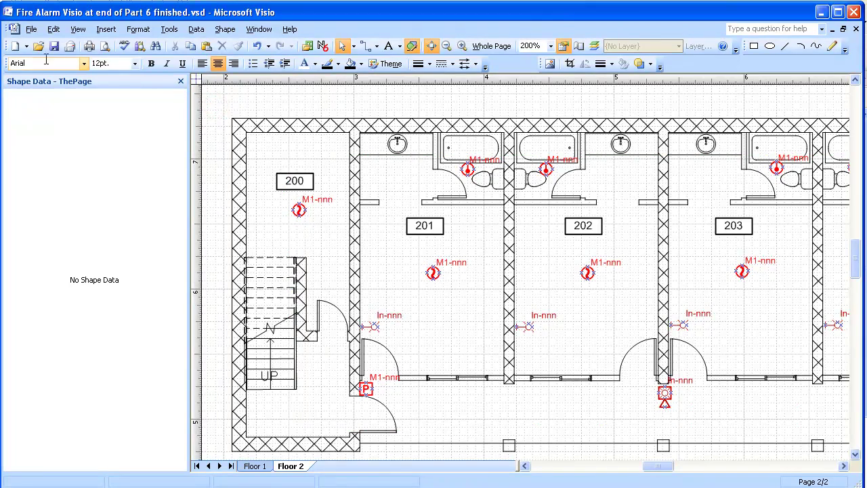
Step: Select all shapes on the FA Signaling Devices layer of the Floor 2 page and set their Circuit to S2
{"action": "left_click", "coordinate": [51, 32]}
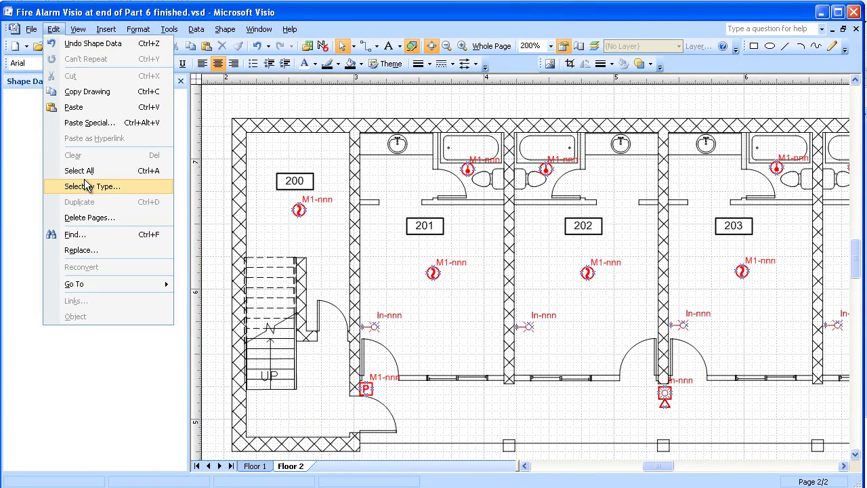
{"action": "left_click", "coordinate": [85, 187]}
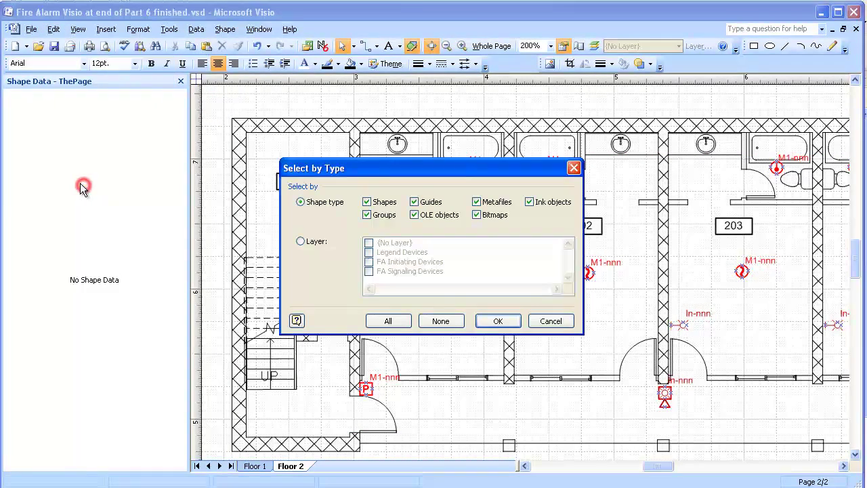
{"action": "left_click", "coordinate": [300, 242]}
{"action": "left_click", "coordinate": [369, 272]}
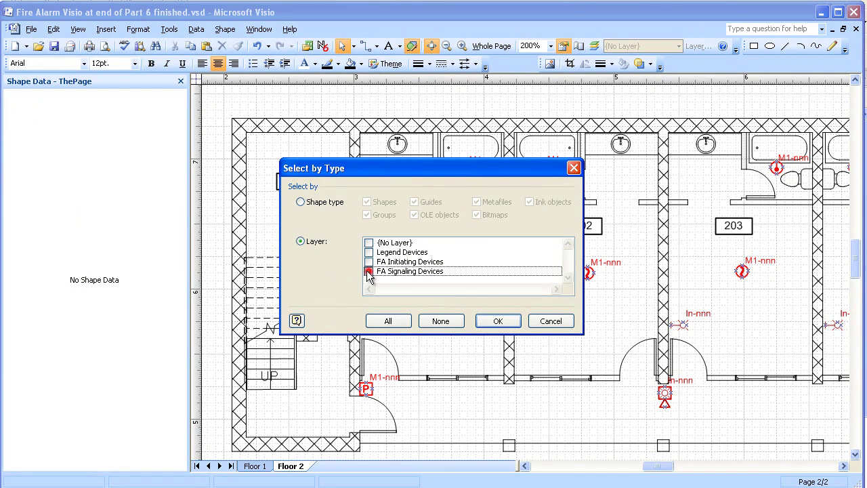
{"action": "left_click", "coordinate": [497, 323]}
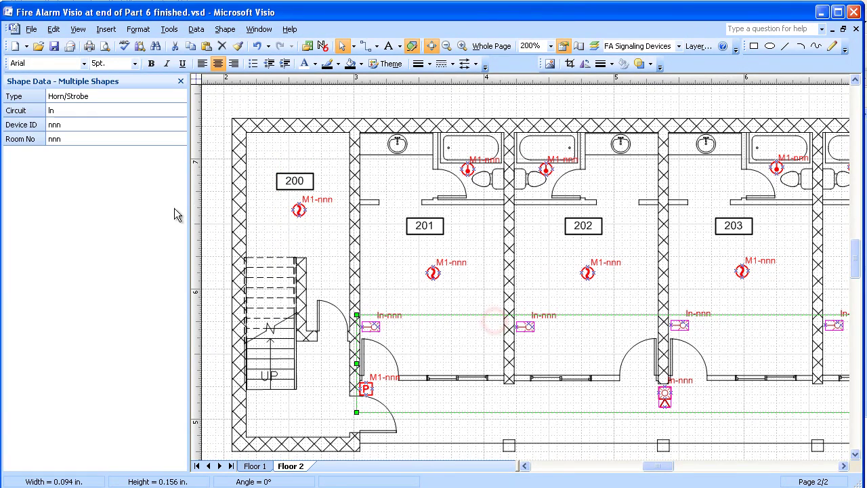
{"action": "left_click", "coordinate": [54, 111]}
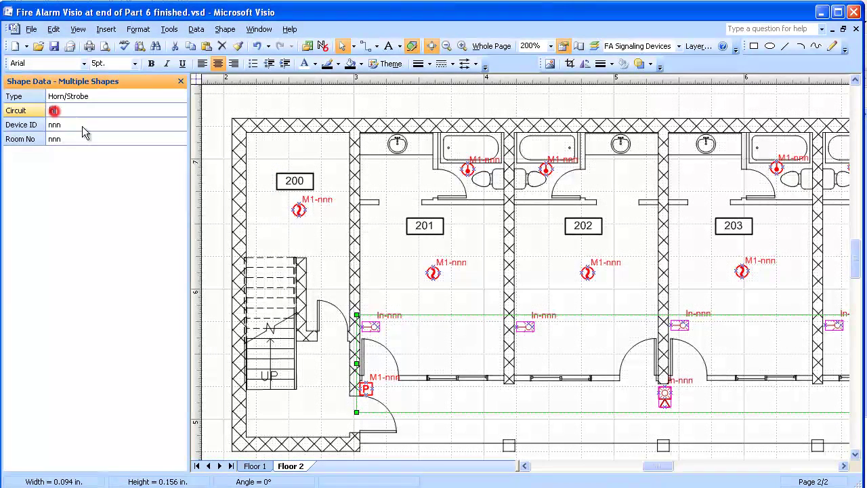
{"action": "type", "text": "S2"}
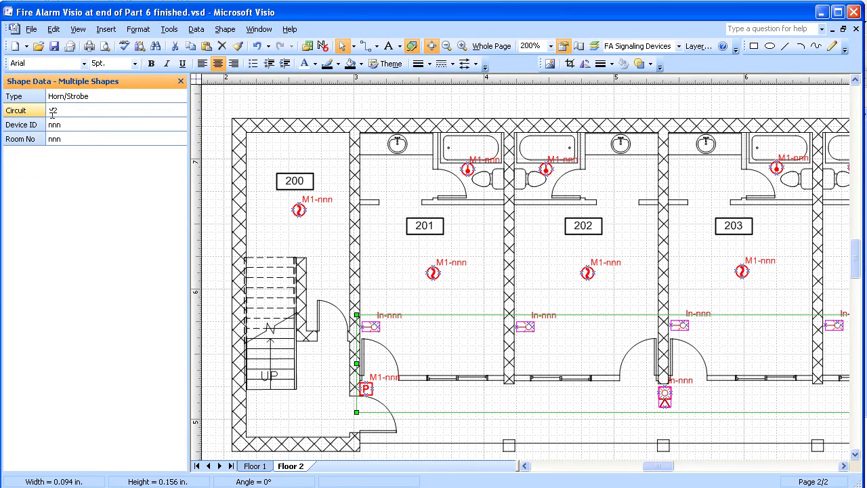
{"action": "key", "text": "Return"}
Step: Clear the Device ID of the selected signaling devices on the Floor 2 page and deselect them
{"action": "left_click", "coordinate": [60, 124]}
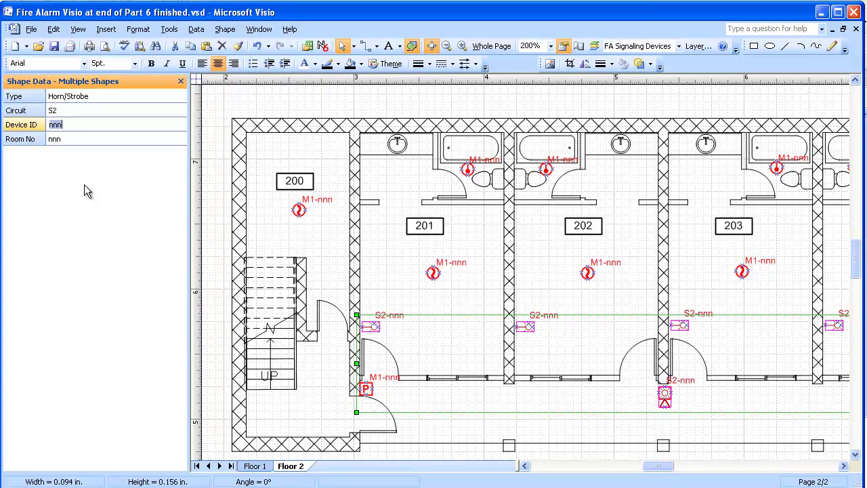
{"action": "key", "text": "BackSpace"}
{"action": "left_click", "coordinate": [227, 103]}
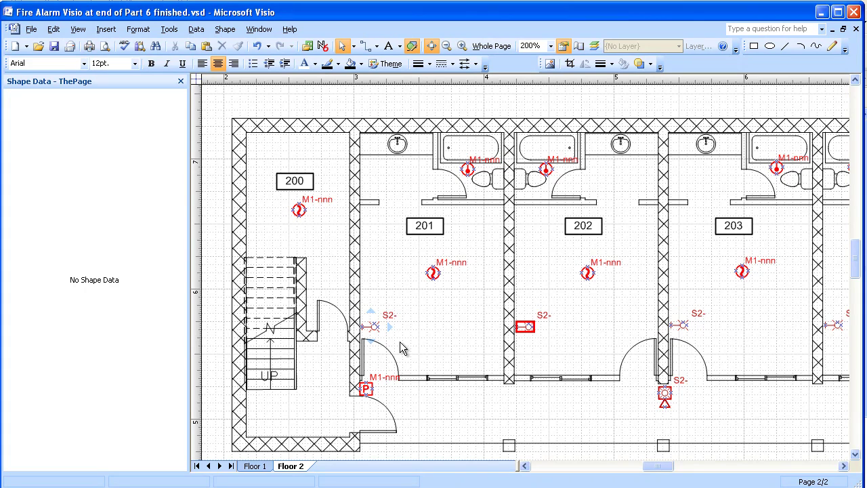
Step: Select all shapes on the FA Signaling Devices layer of the Floor 1 page and clear their Device ID
{"action": "left_click", "coordinate": [254, 466]}
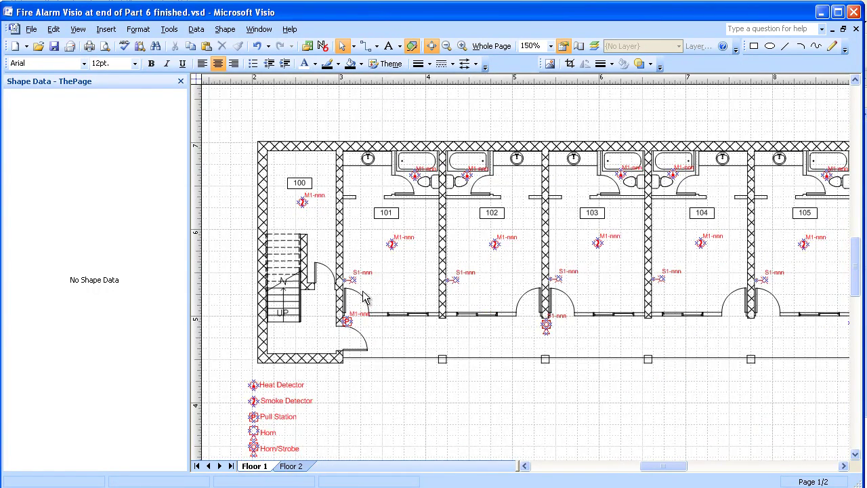
{"action": "left_click", "coordinate": [54, 29]}
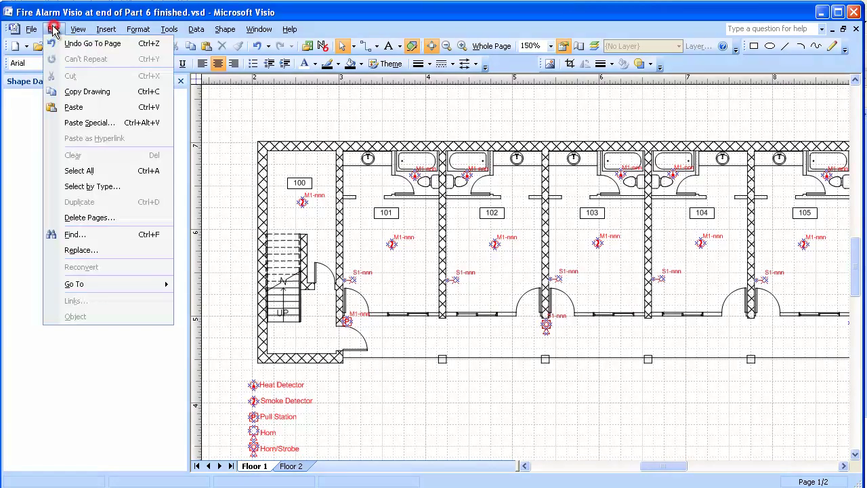
{"action": "left_click", "coordinate": [90, 188]}
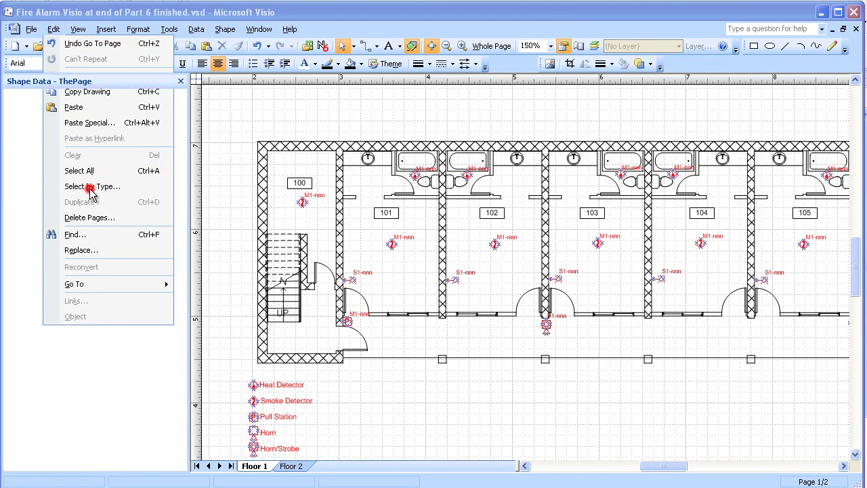
{"action": "left_click", "coordinate": [300, 242]}
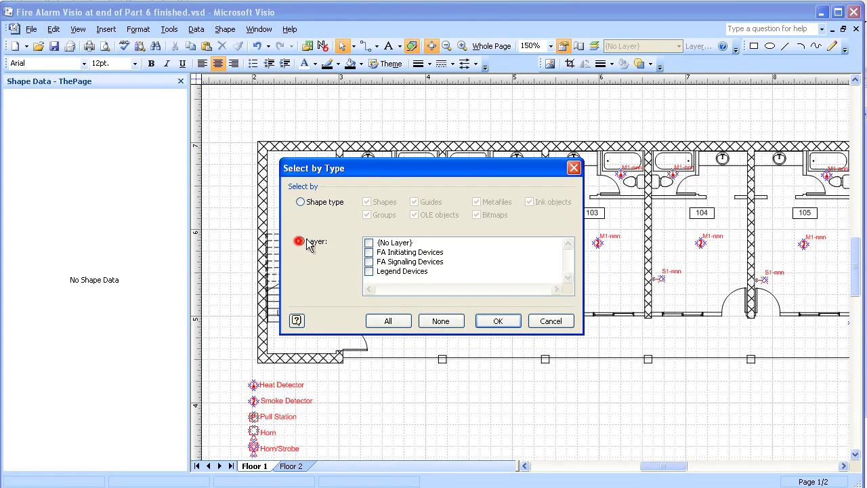
{"action": "left_click", "coordinate": [369, 261]}
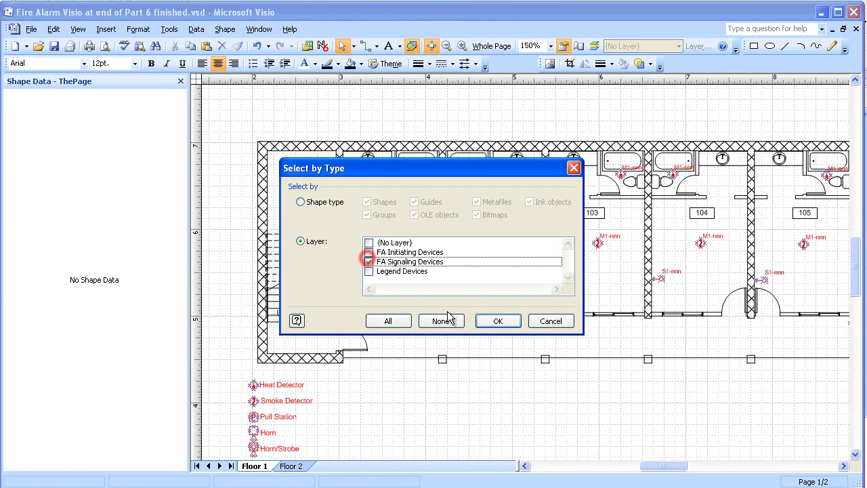
{"action": "left_click", "coordinate": [498, 321]}
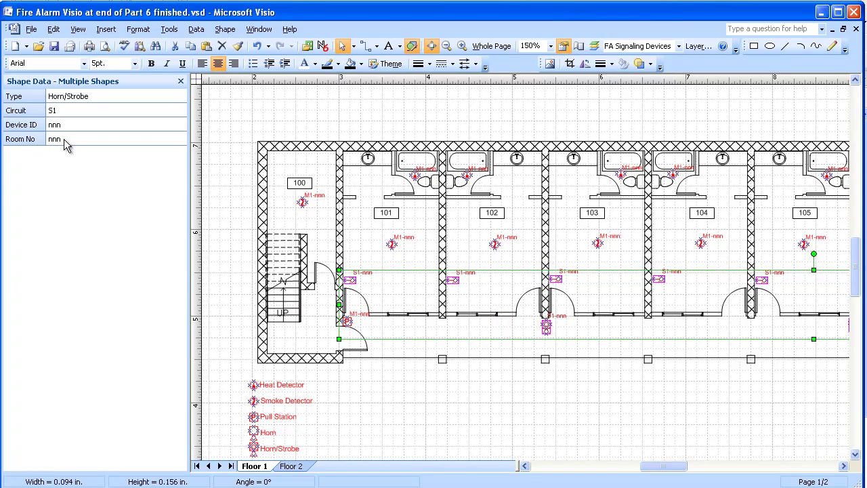
{"action": "left_click", "coordinate": [55, 126]}
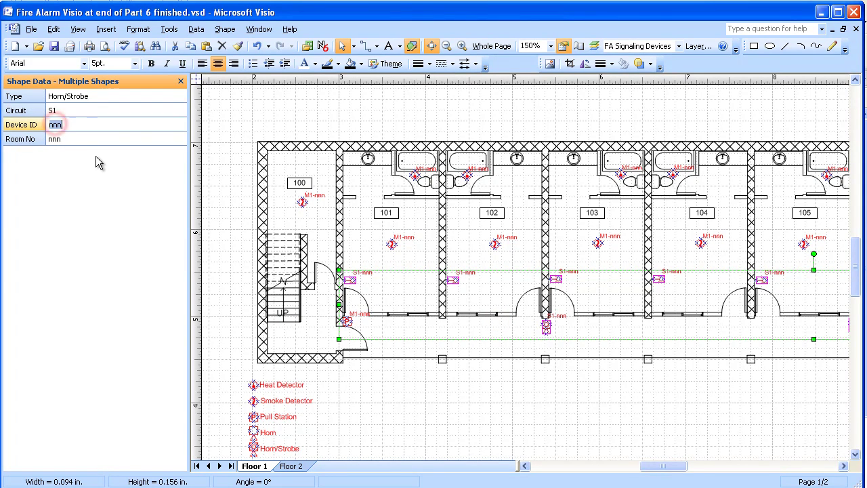
{"action": "key", "text": "Delete"}
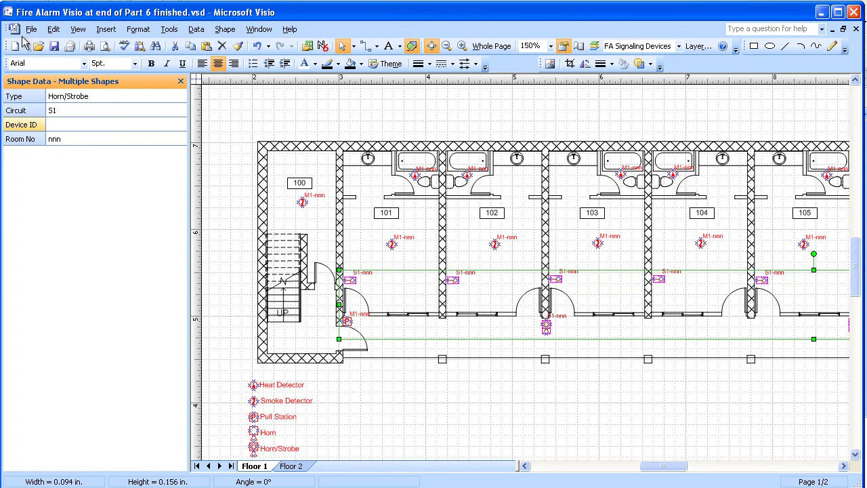
{"action": "left_click", "coordinate": [221, 113]}
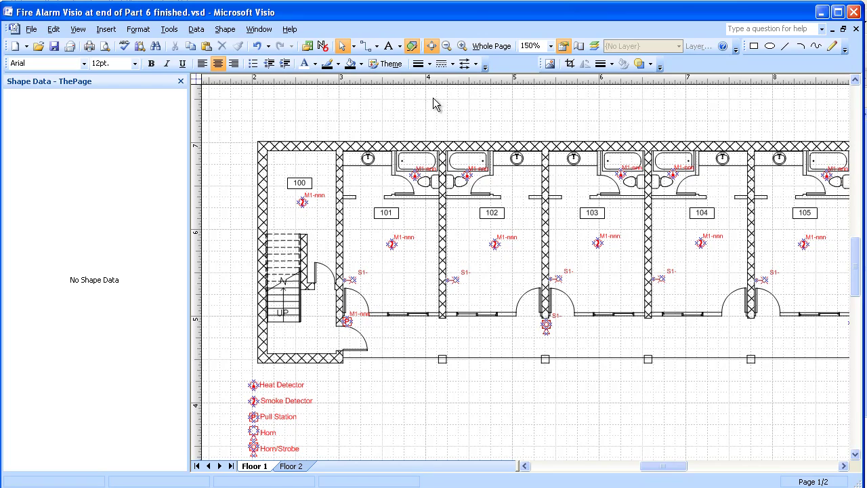
Step: Set the Device ID to 001 and the Room No to 100 for the smoke detector in room 100 on Floor 1
{"action": "left_click", "coordinate": [462, 46]}
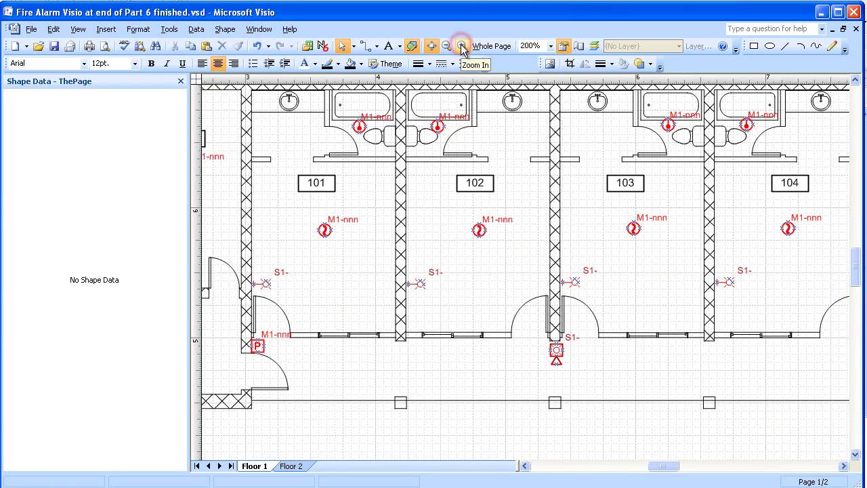
{"action": "scroll", "coordinate": [661, 466], "scroll_direction": "left", "scroll_amount": 6}
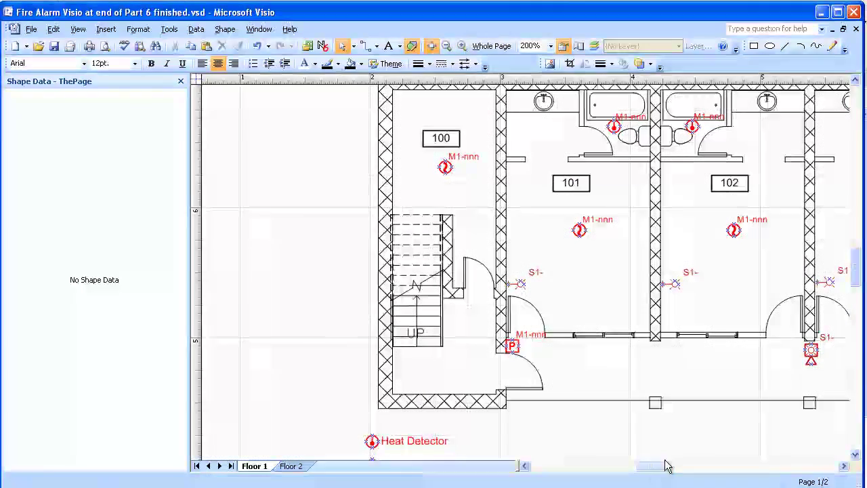
{"action": "mouse_move", "coordinate": [857, 270]}
{"action": "left_mouse_down"}
{"action": "mouse_move", "coordinate": [857, 252]}
{"action": "mouse_move", "coordinate": [857, 261]}
{"action": "left_mouse_up"}
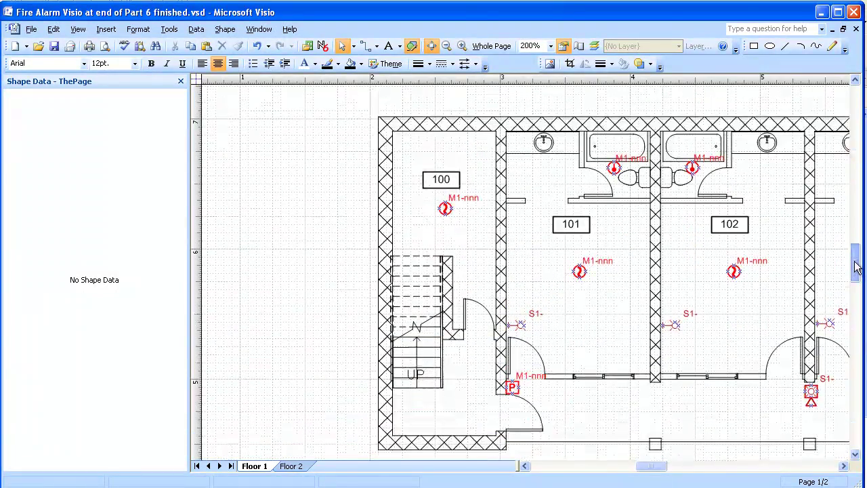
{"action": "left_click", "coordinate": [446, 208]}
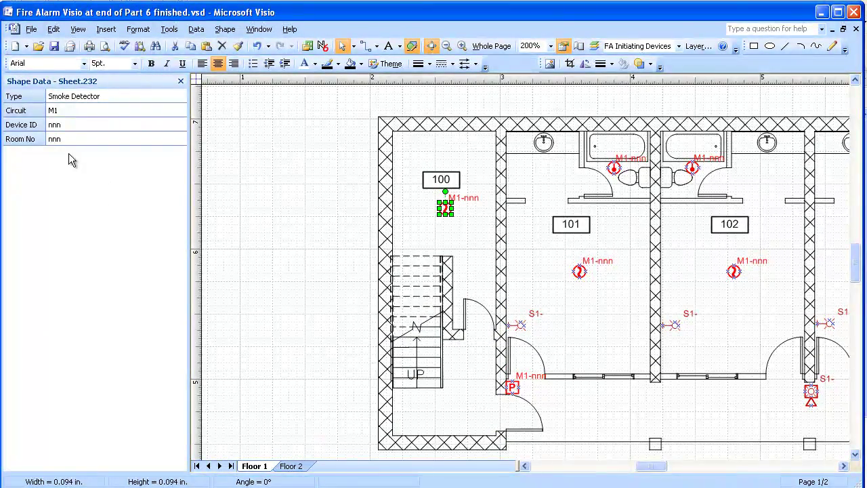
{"action": "left_click", "coordinate": [64, 126]}
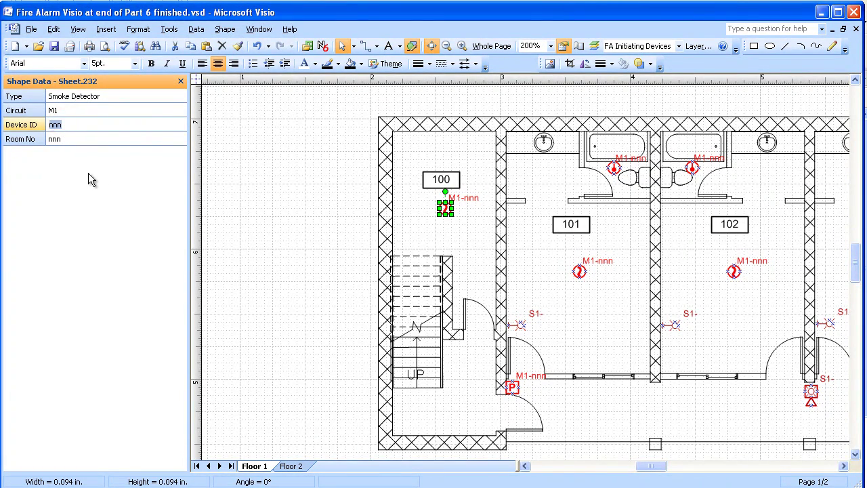
{"action": "type", "text": "001"}
{"action": "left_click", "coordinate": [67, 140]}
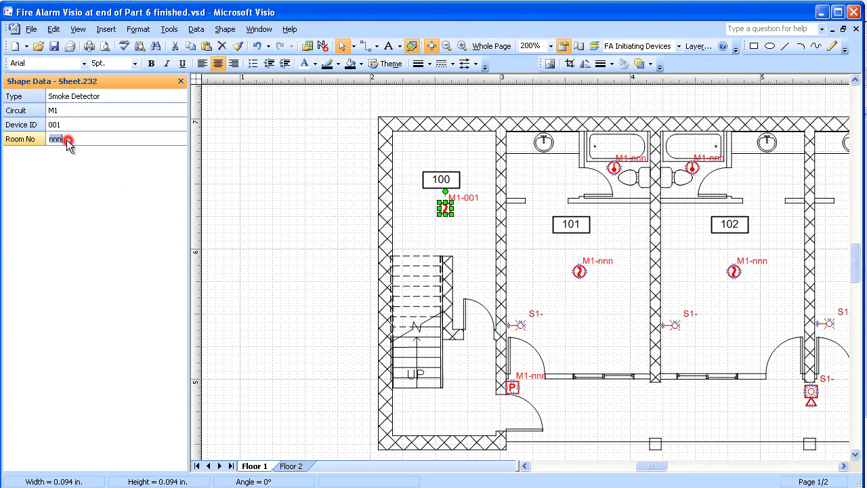
{"action": "type", "text": "100"}
{"action": "left_click", "coordinate": [256, 144]}
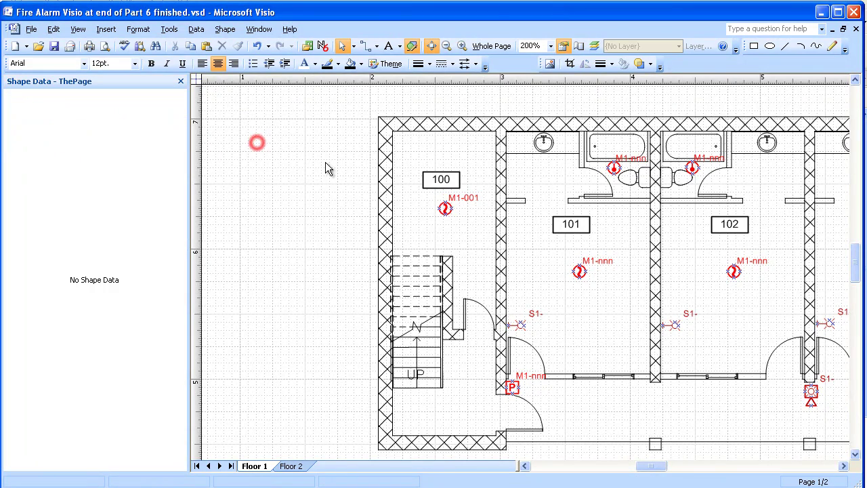
Step: Set the Room No to 101 for the heat detector, smoke detector and S1 signaling device in room 101 together
{"action": "left_click", "coordinate": [844, 466]}
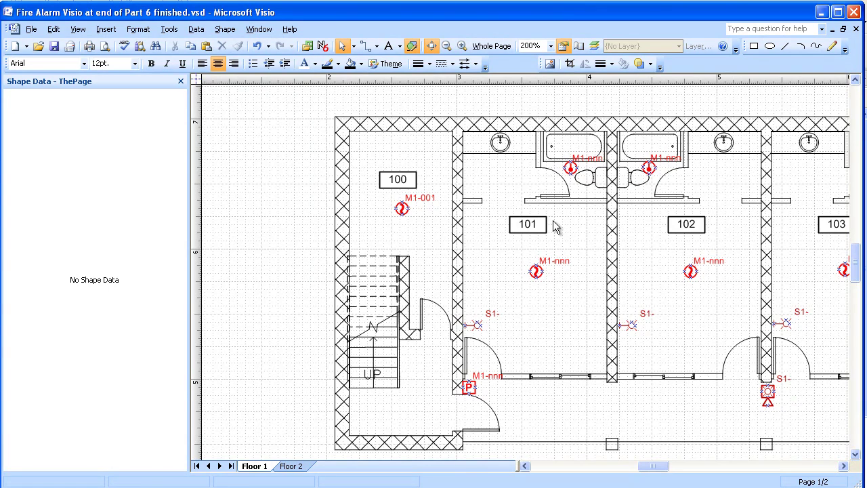
{"action": "left_click", "coordinate": [569, 167]}
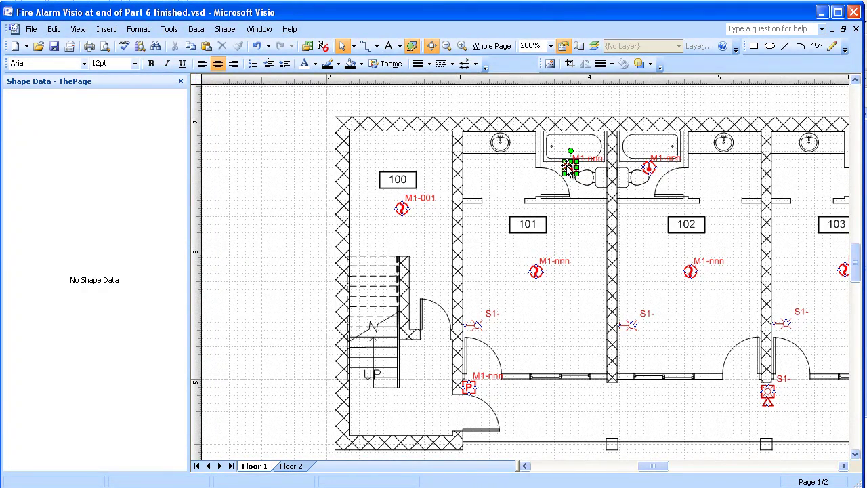
{"action": "left_click", "coordinate": [541, 272], "text": "shift"}
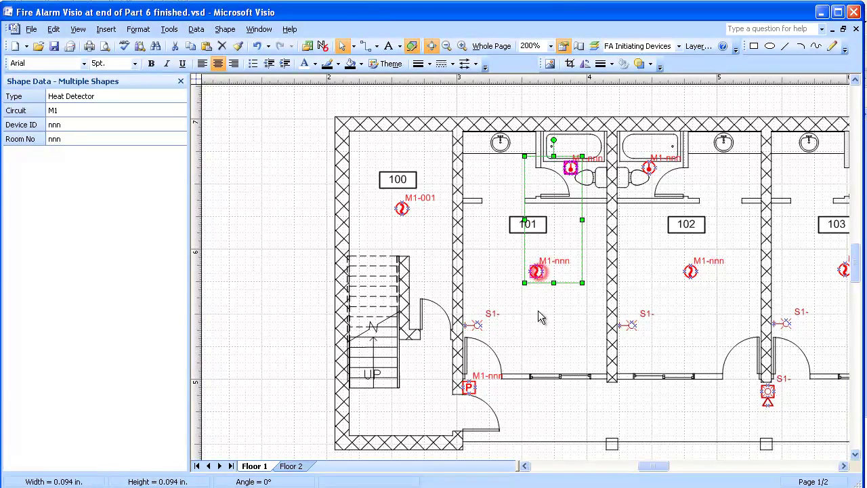
{"action": "left_click", "coordinate": [477, 327], "text": "shift"}
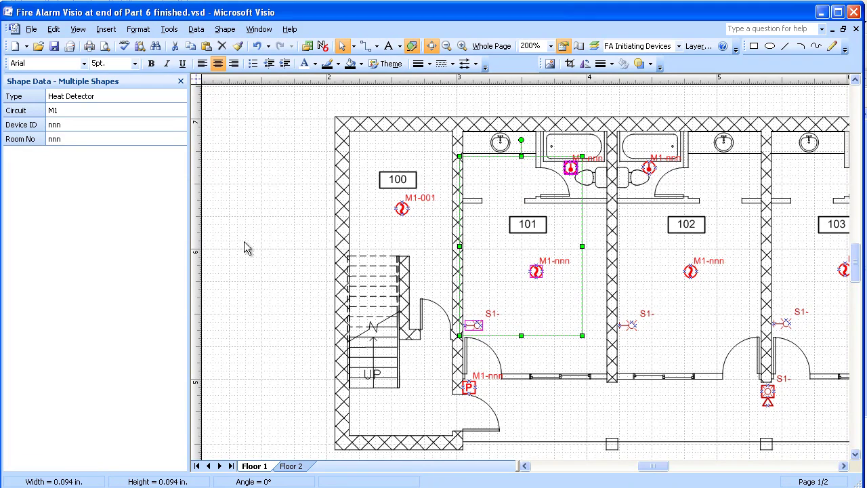
{"action": "left_click", "coordinate": [59, 141]}
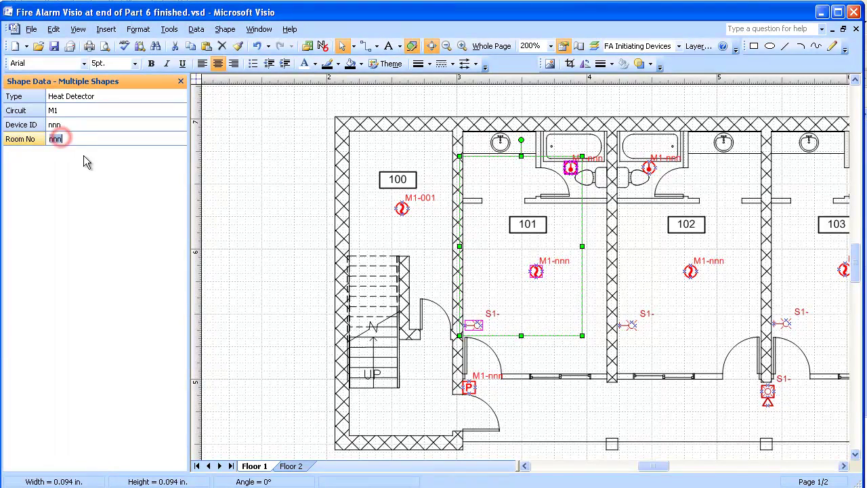
{"action": "type", "text": "101"}
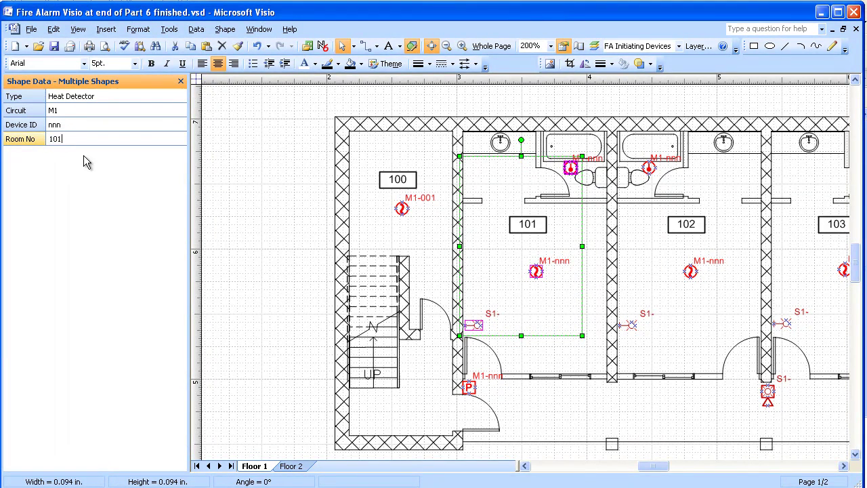
{"action": "left_click", "coordinate": [245, 168]}
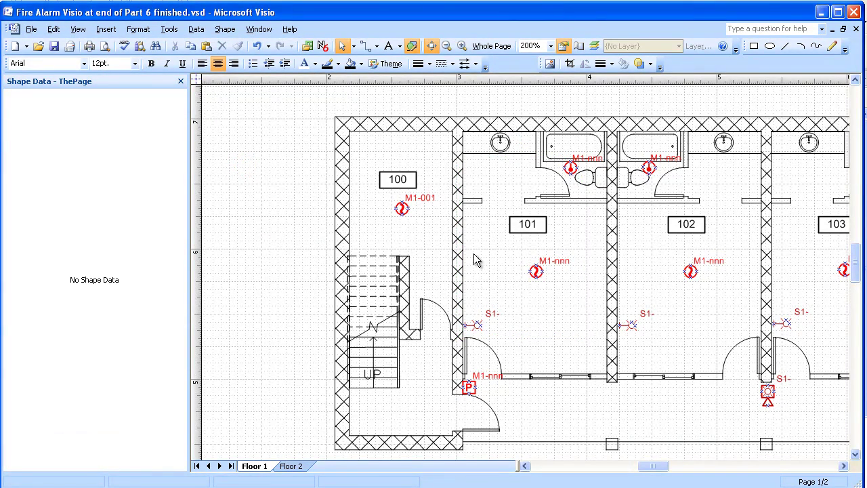
Step: Set the Device ID of the heat detector in room 101's bathroom to 102
{"action": "left_click", "coordinate": [570, 168]}
{"action": "left_click", "coordinate": [59, 124]}
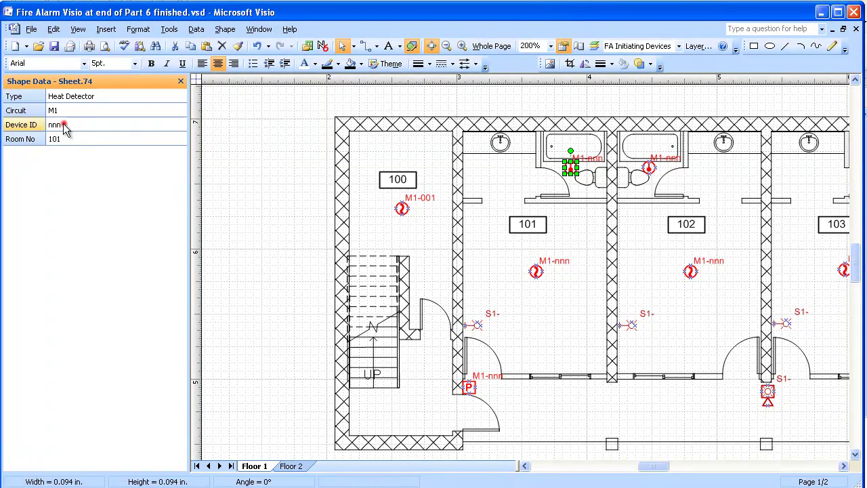
{"action": "type", "text": "102"}
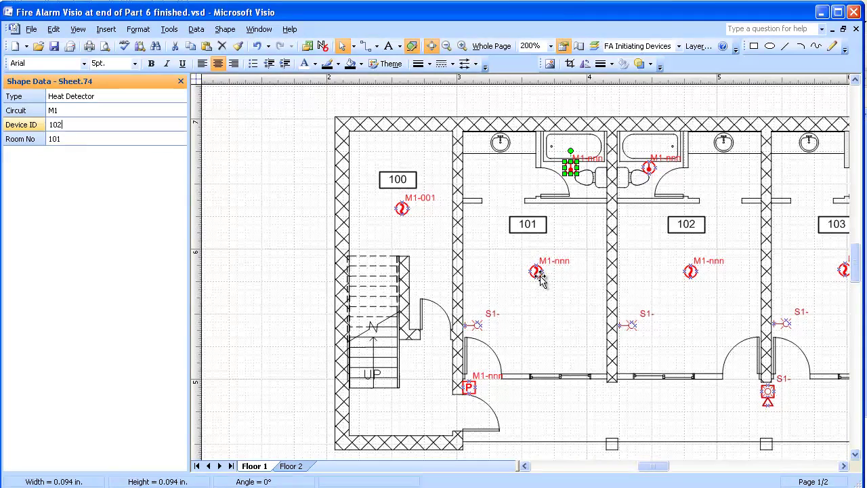
Step: Set the Room No of the smoke detector in room 101 to 103 and deselect it
{"action": "left_click", "coordinate": [538, 274]}
{"action": "left_click", "coordinate": [57, 139]}
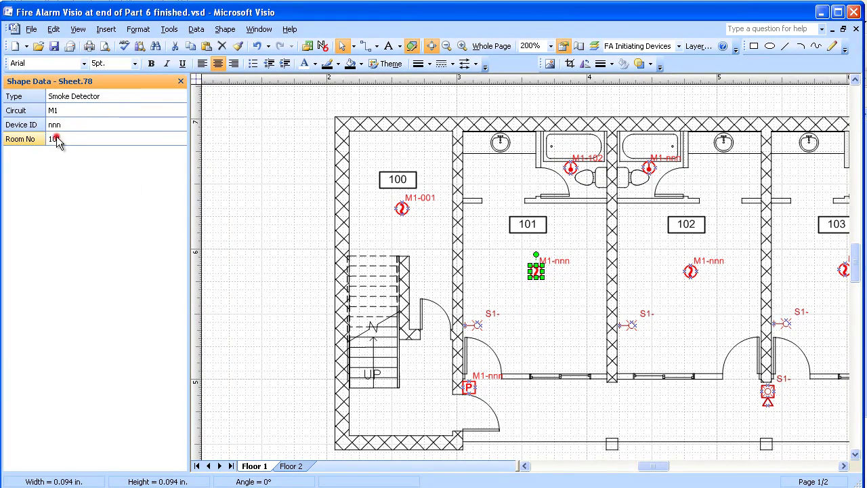
{"action": "type", "text": "103"}
{"action": "left_click", "coordinate": [547, 323]}
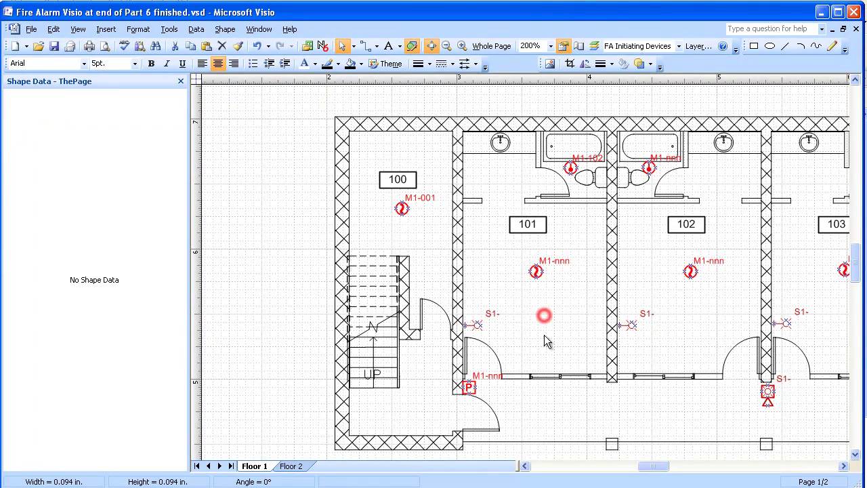
Step: Set the Device ID to 104 and the Room No to Ext for the pull station outside room 101, and deselect it
{"action": "left_click", "coordinate": [472, 385]}
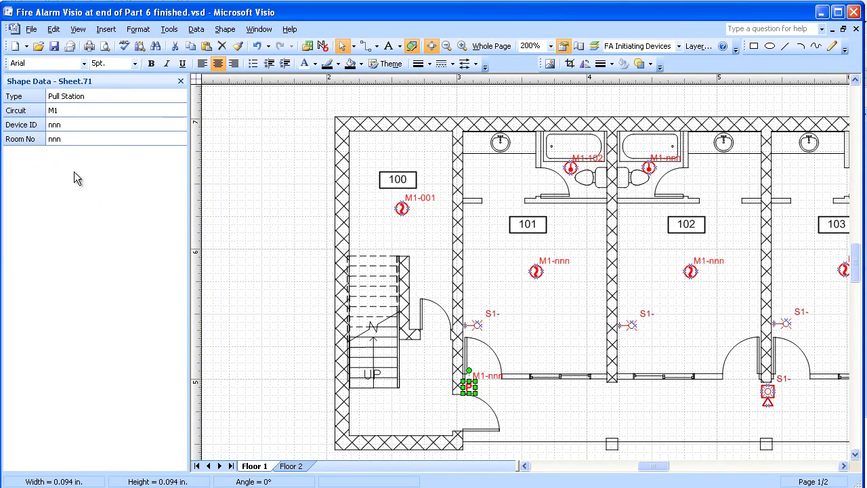
{"action": "left_click", "coordinate": [61, 128]}
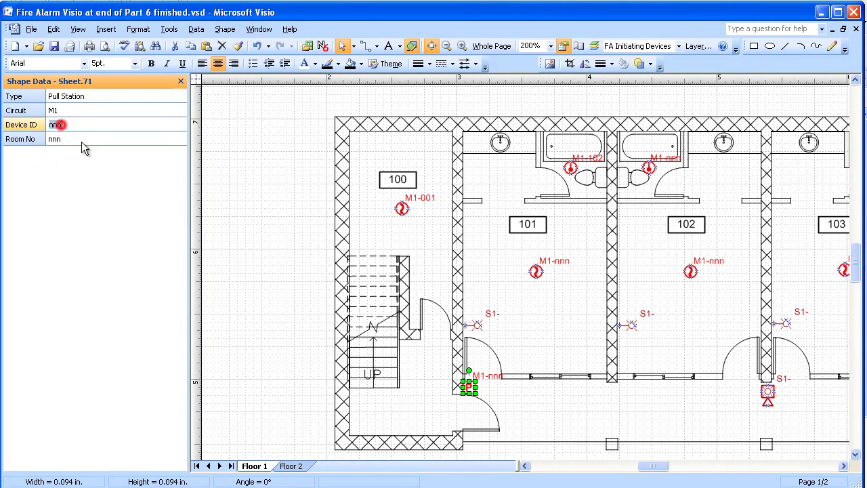
{"action": "type", "text": "104"}
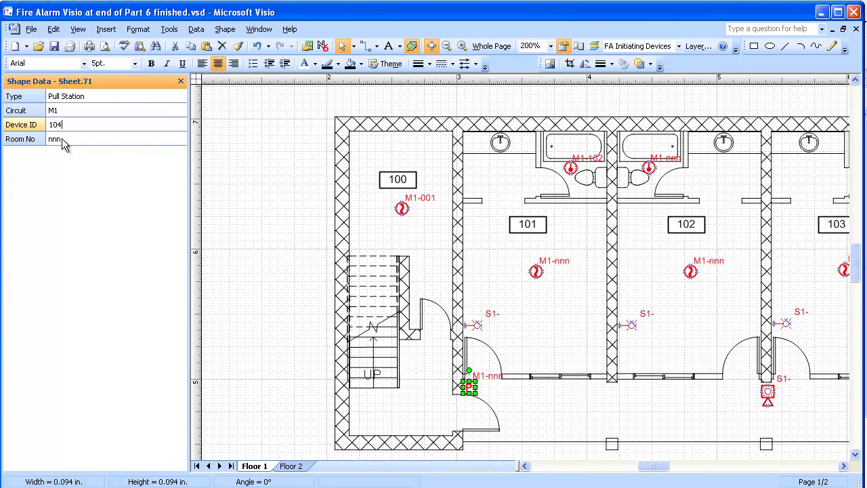
{"action": "left_click", "coordinate": [73, 142]}
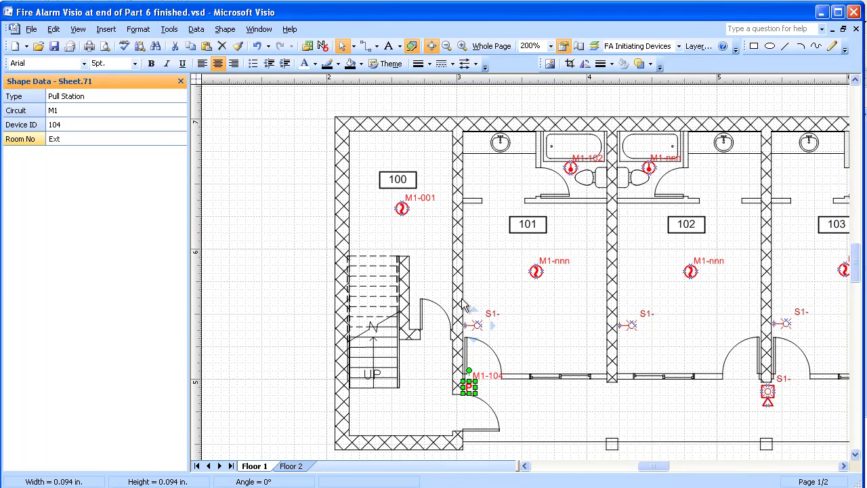
{"action": "left_click", "coordinate": [553, 408]}
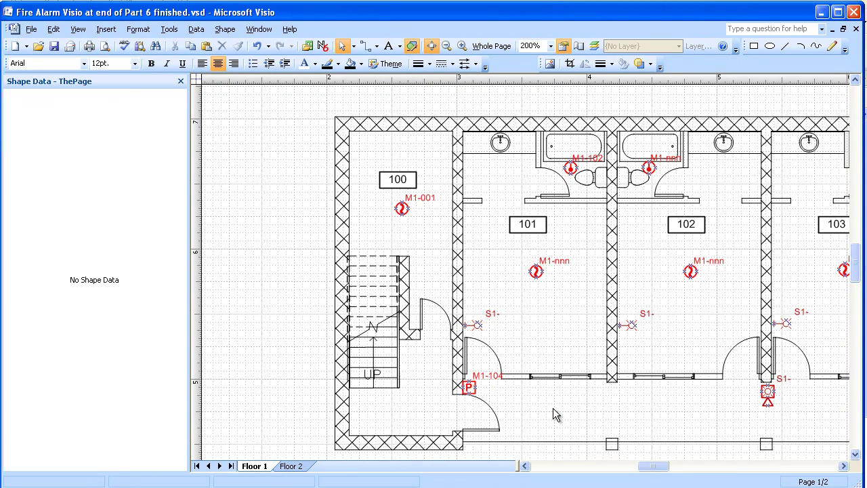